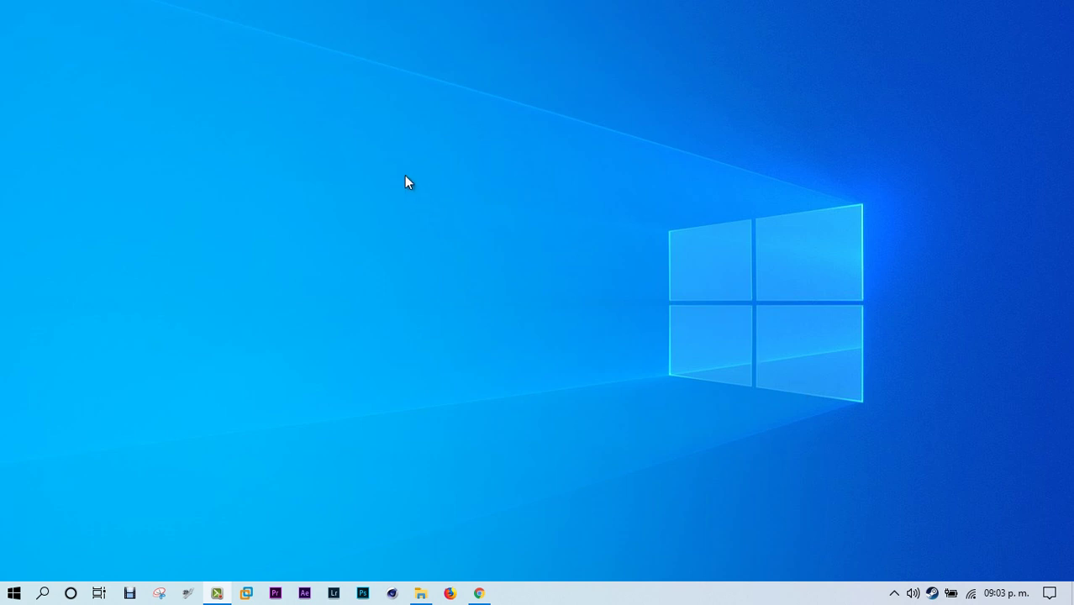
pyautogui.rightClick(384, 116)
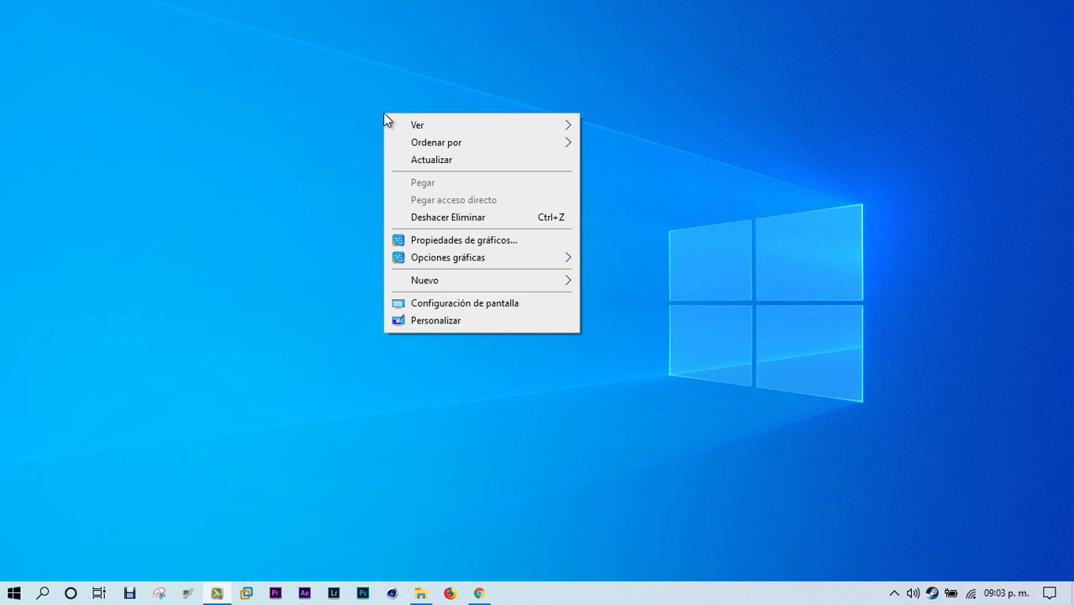
pyautogui.moveTo(420, 130)
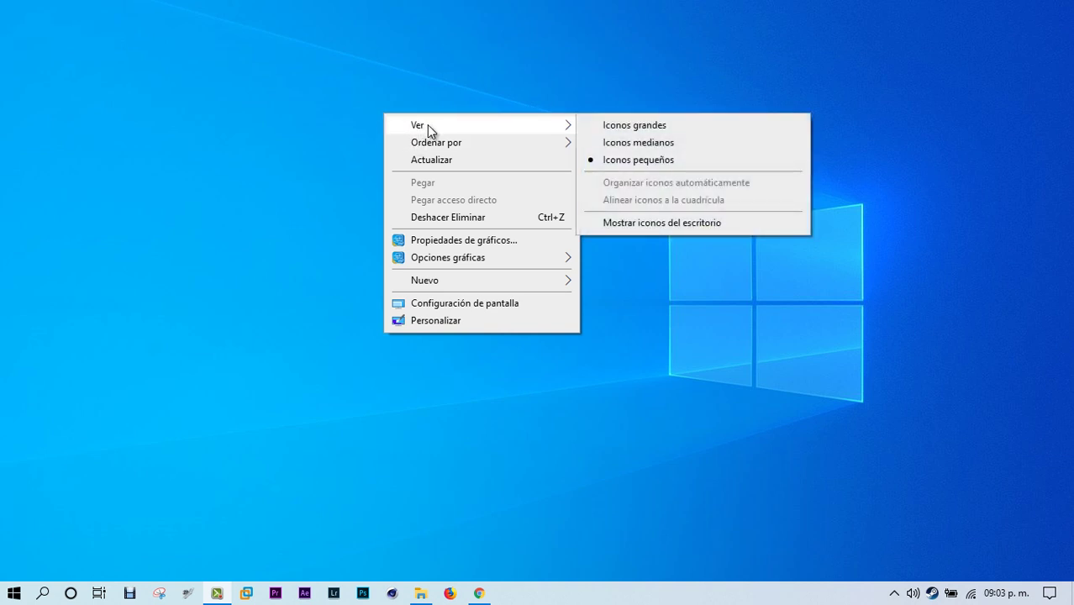
pyautogui.click(431, 161)
pyautogui.rightClick(407, 118)
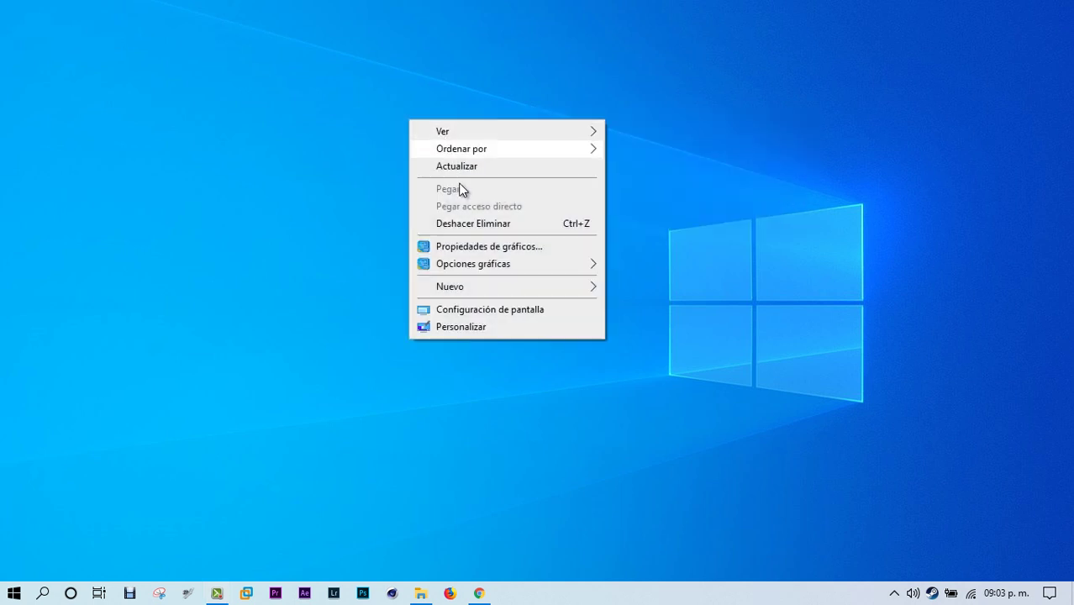
pyautogui.moveTo(476, 285)
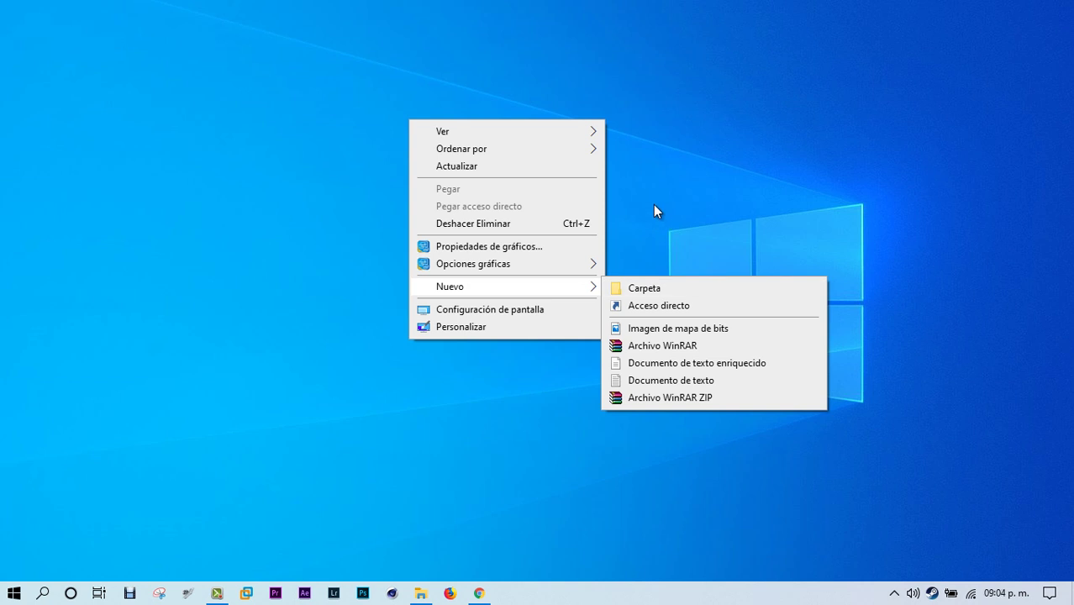
pyautogui.click(495, 196)
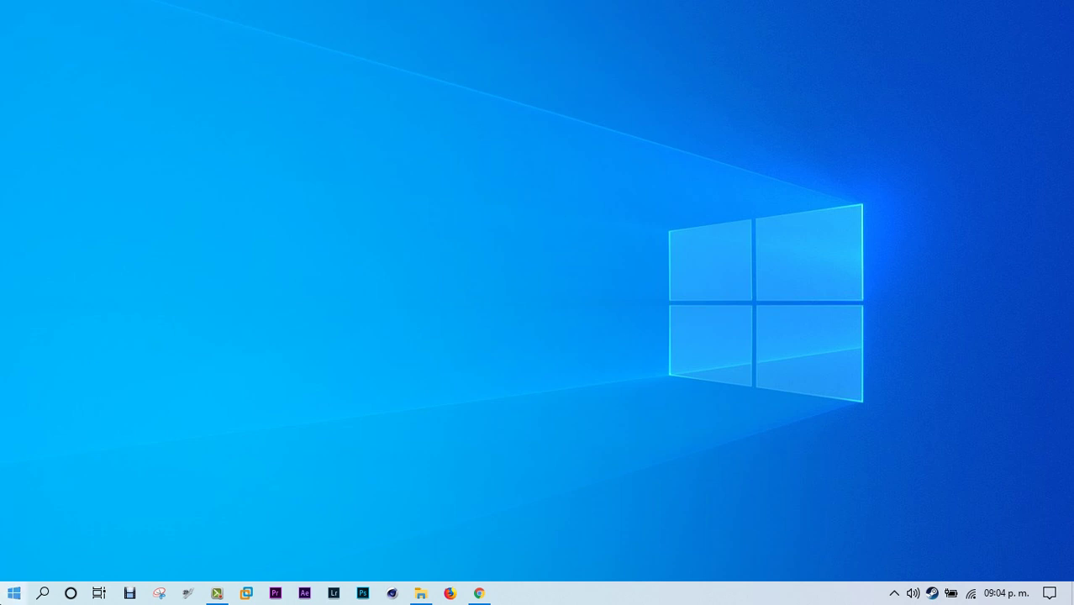
# Open the Registry Editor, view its root keys and the HKEY_CURRENT_USER values, and close it
pyautogui.click(13, 593)
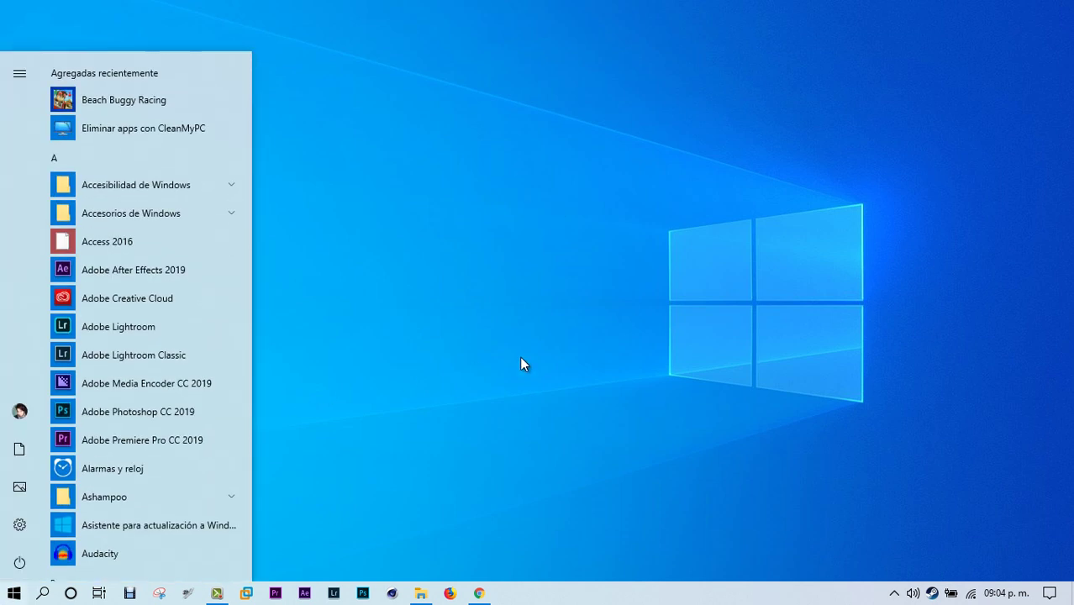
pyautogui.write('reg')
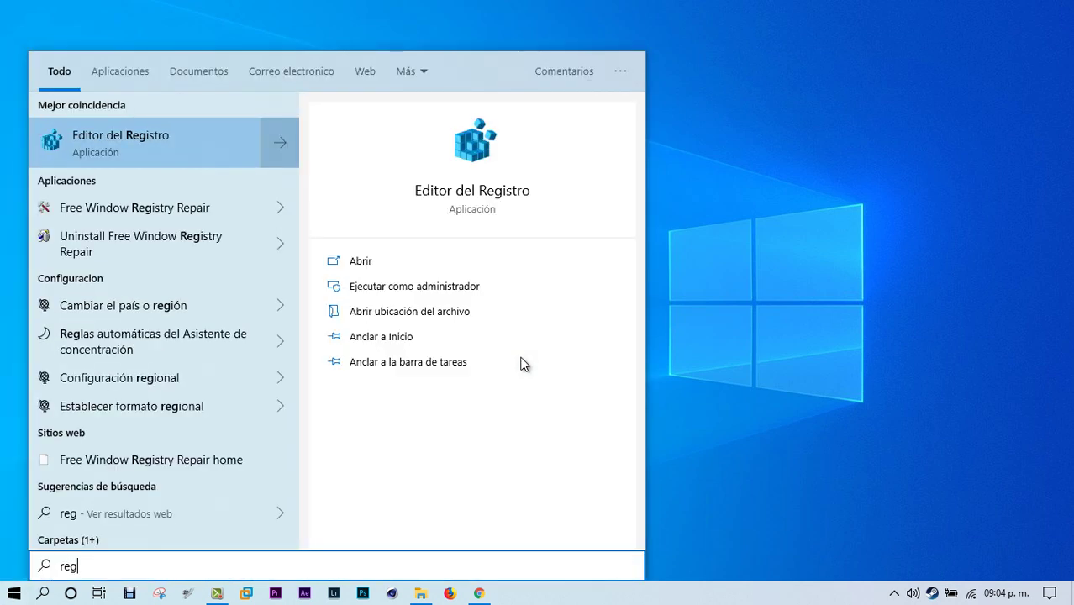
pyautogui.click(110, 136)
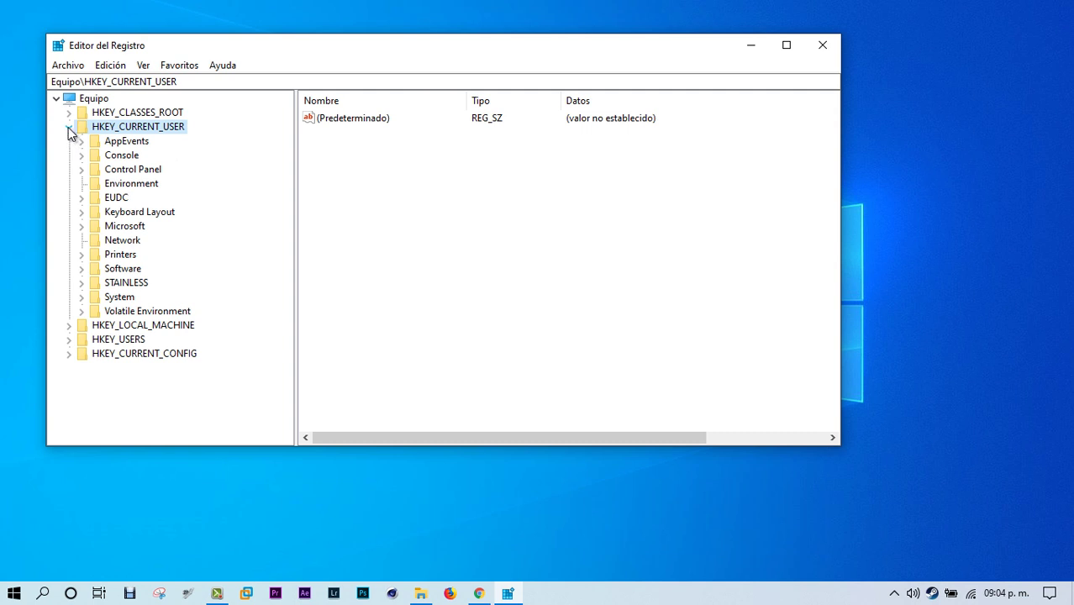
pyautogui.click(68, 126)
pyautogui.click(343, 119)
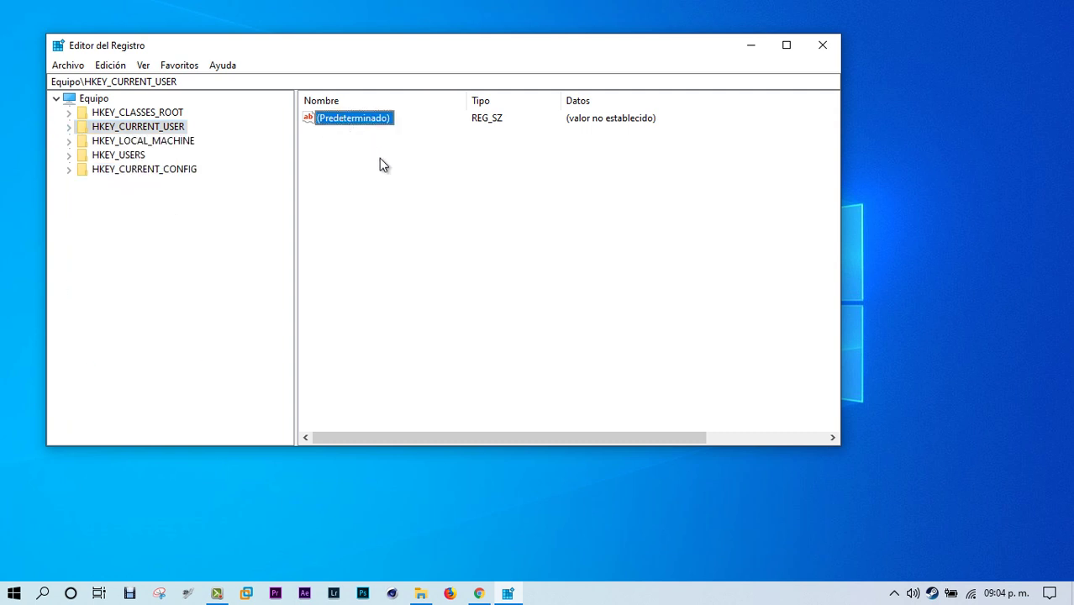
pyautogui.click(382, 165)
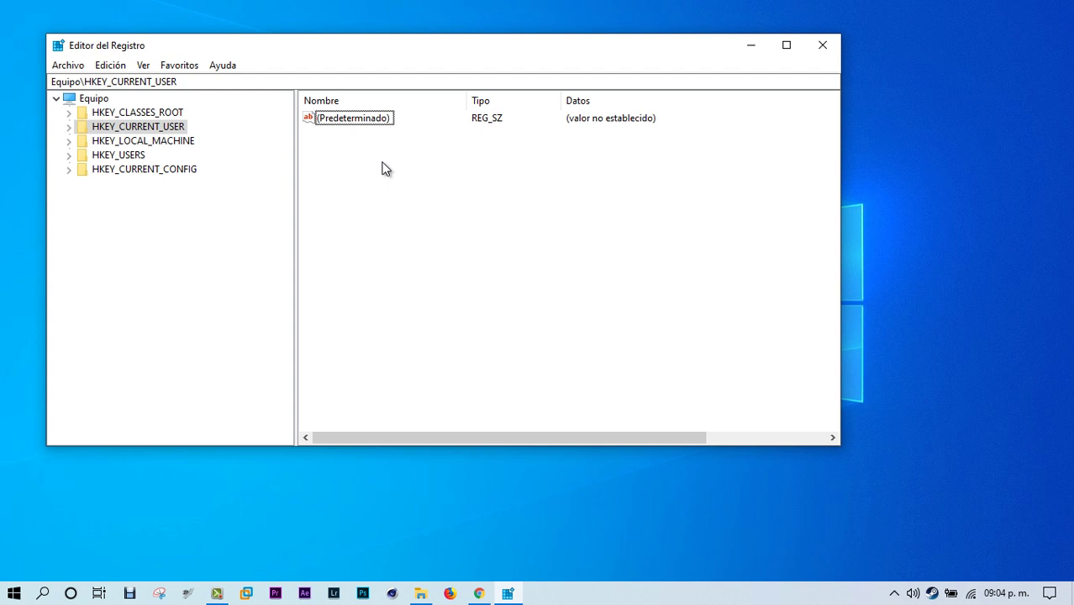
pyautogui.click(809, 52)
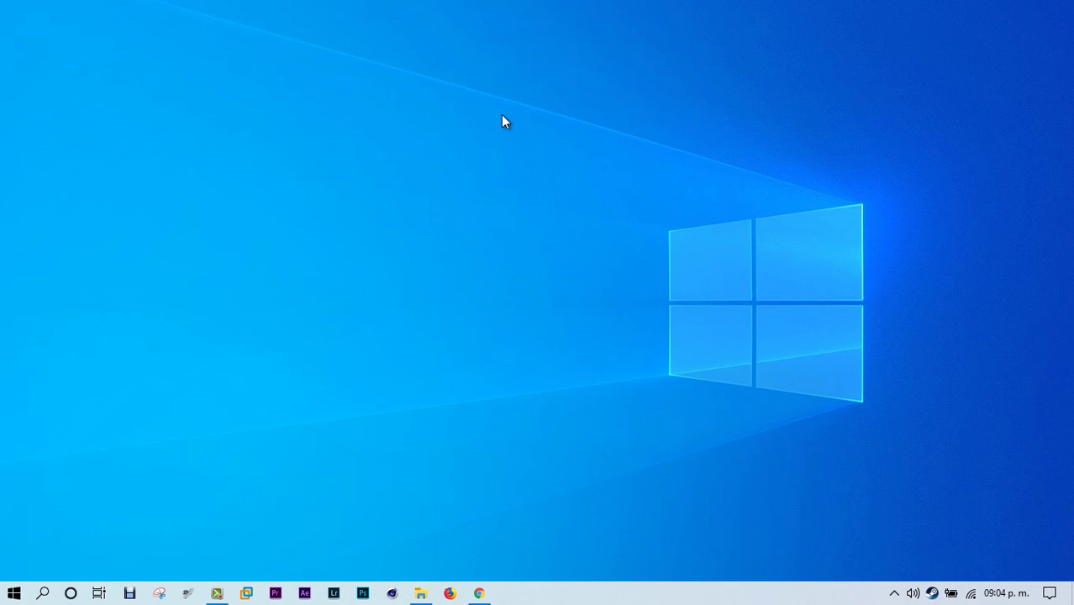
pyautogui.rightClick(351, 108)
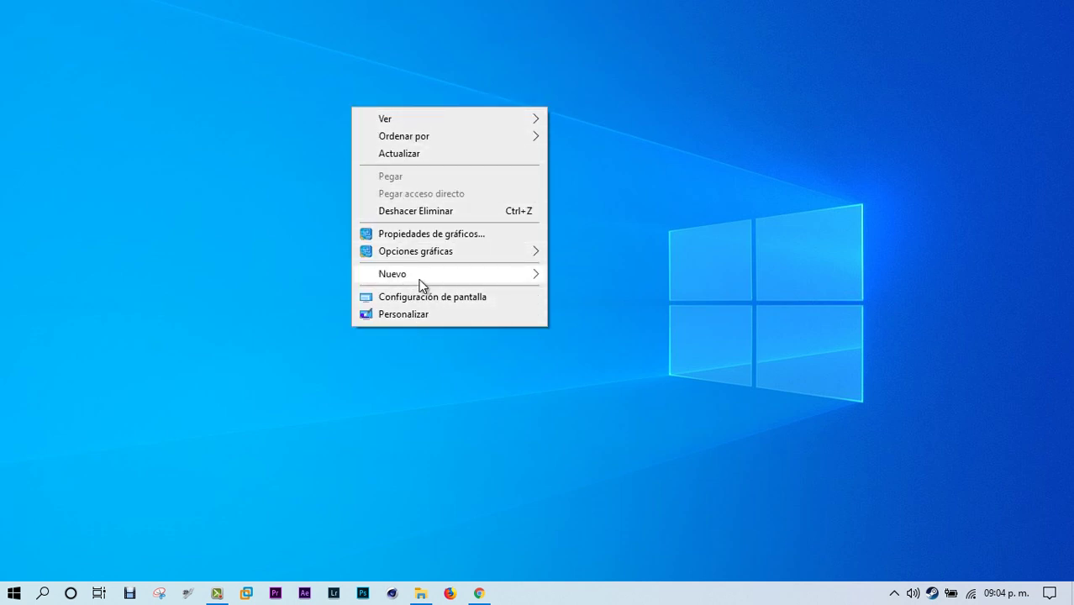
pyautogui.click(253, 180)
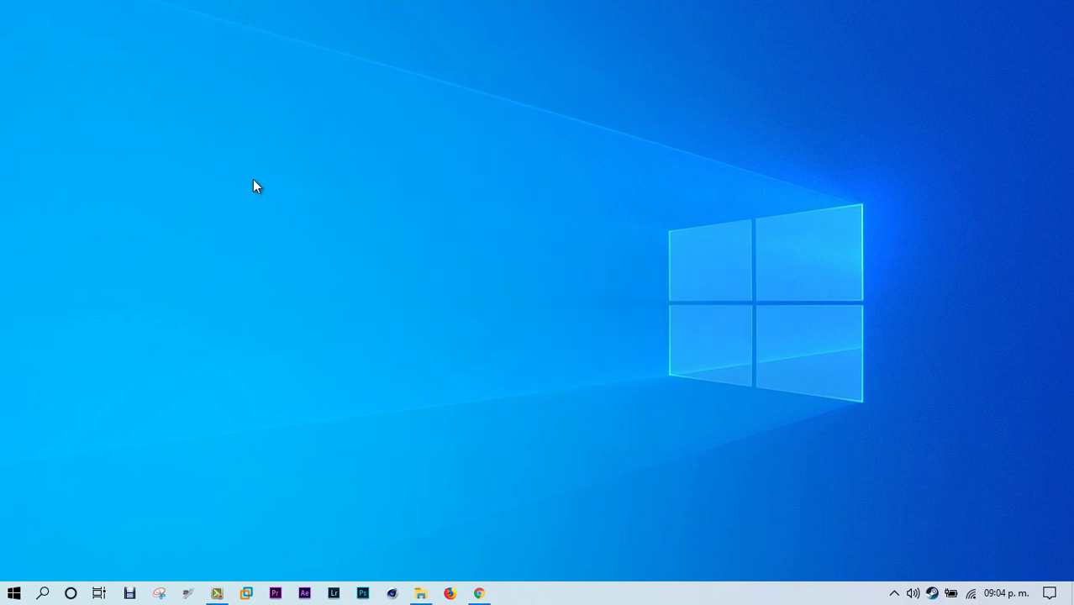
# Switch to File Explorer and create a text document named menu.txt in the Regedit folder
pyautogui.click(420, 593)
pyautogui.rightClick(451, 305)
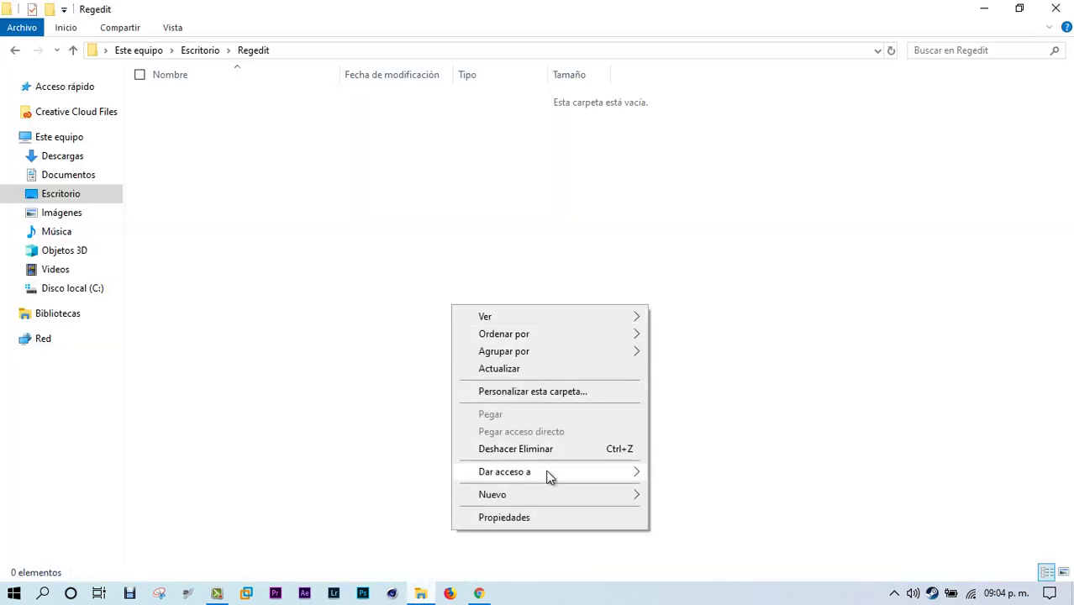
pyautogui.moveTo(548, 497)
pyautogui.click(732, 476)
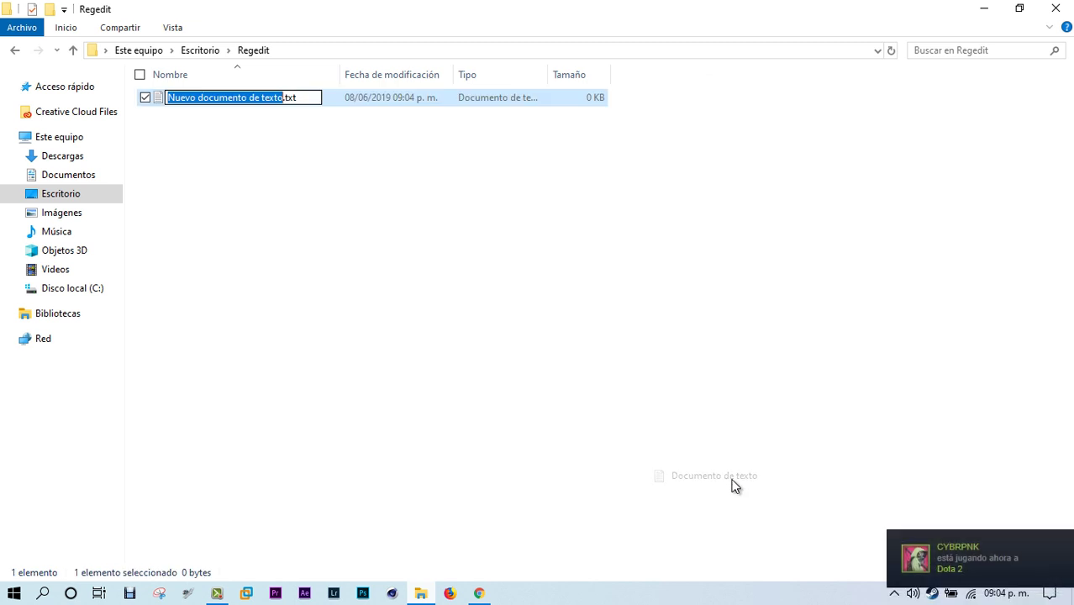
pyautogui.write('menu')
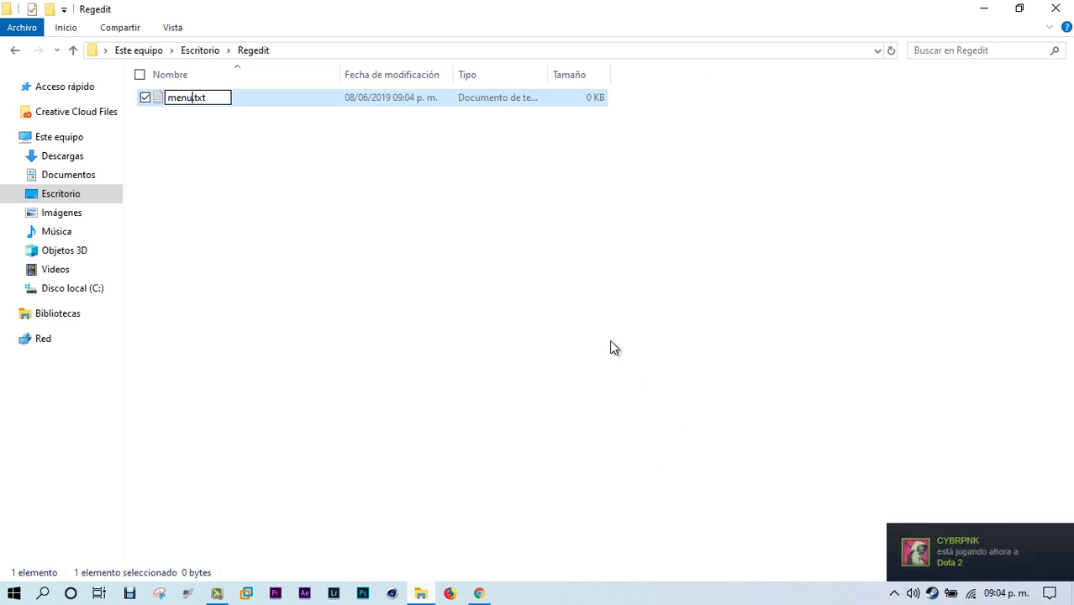
pyautogui.click(550, 292)
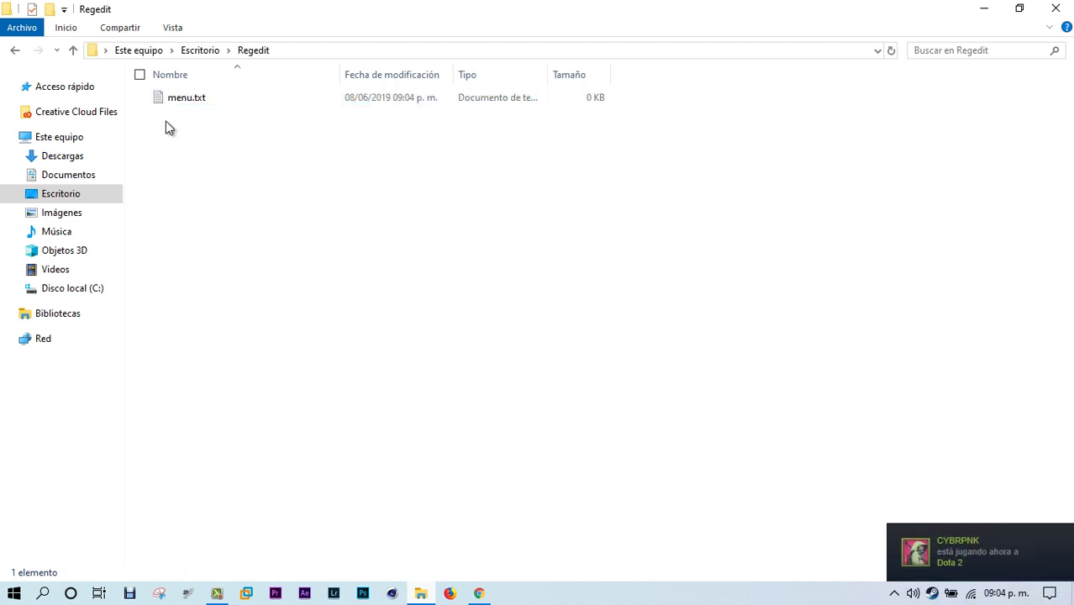
# Open menu.txt in Notepad and paste the copied registry script for the desktop Settings menu
pyautogui.doubleClick(180, 100)
pyautogui.rightClick(369, 251)
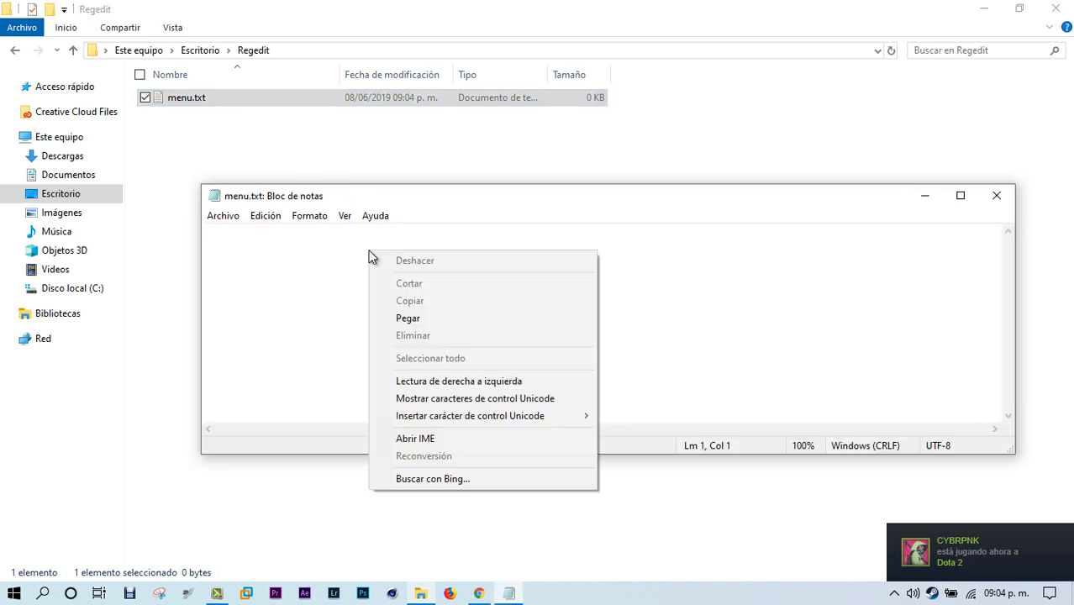
pyautogui.click(405, 315)
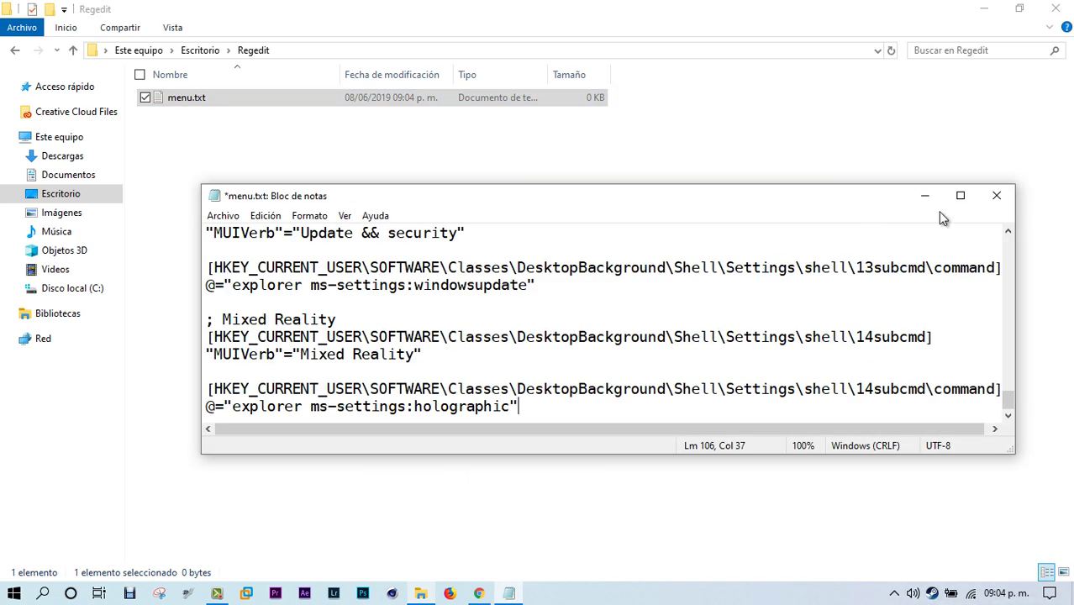
# Review the whole pasted script in an enlarged window, from the "Windows Registry Editor Version 5.00" header to the final Mixed Reality entry
pyautogui.click(958, 196)
pyautogui.scroll(20, 659, 218)
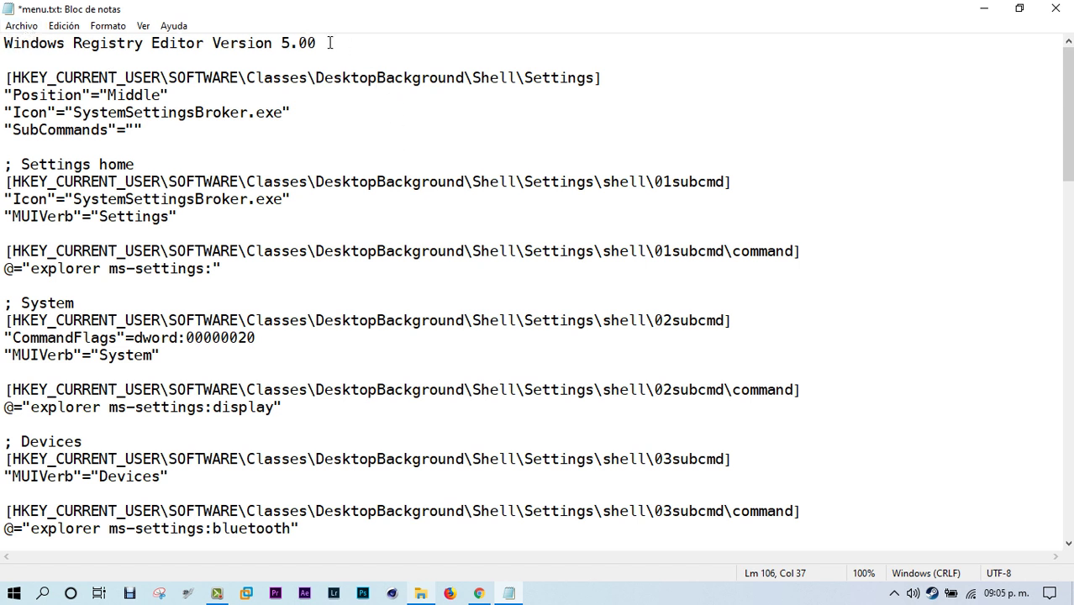
pyautogui.moveTo(329, 40); pyautogui.dragTo(4, 42)
pyautogui.click(365, 93)
pyautogui.scroll(-20, 415, 223)
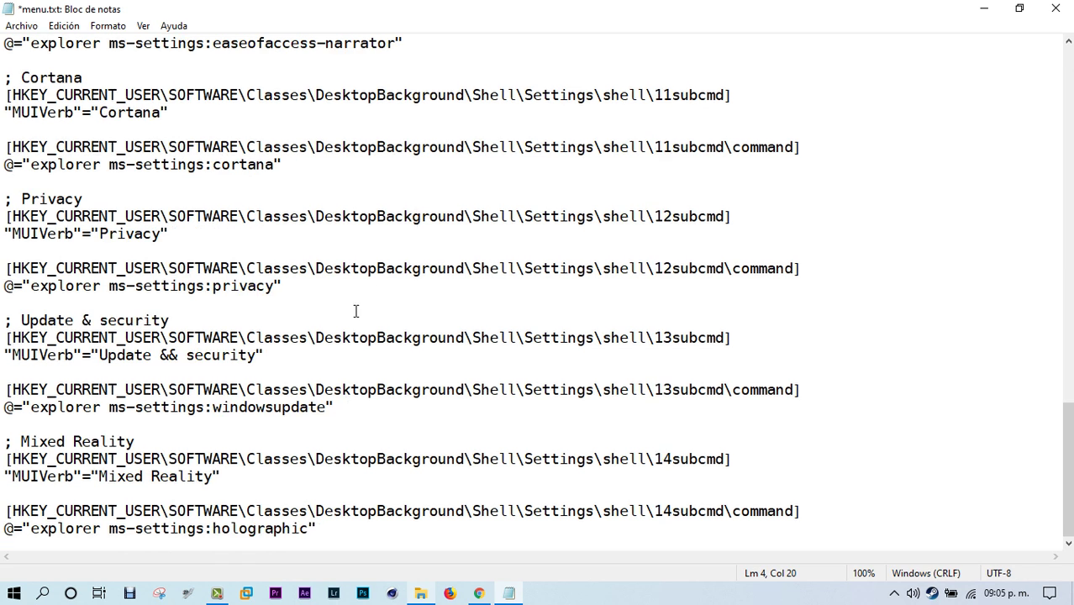
pyautogui.click(334, 526)
pyautogui.hotkey('shift', 'Left')
pyautogui.hotkey('shift', 'Left')
pyautogui.hotkey('shift', 'Left')
pyautogui.hotkey('shift', 'Left')
pyautogui.hotkey('shift', 'Left')
pyautogui.hotkey('shift', 'Left')
pyautogui.hotkey('shift', 'Left')
pyautogui.hotkey('shift', 'Left')
pyautogui.hotkey('shift', 'Left')
pyautogui.hotkey('shift', 'Left')
pyautogui.hotkey('shift', 'Left')
pyautogui.hotkey('shift', 'Left')
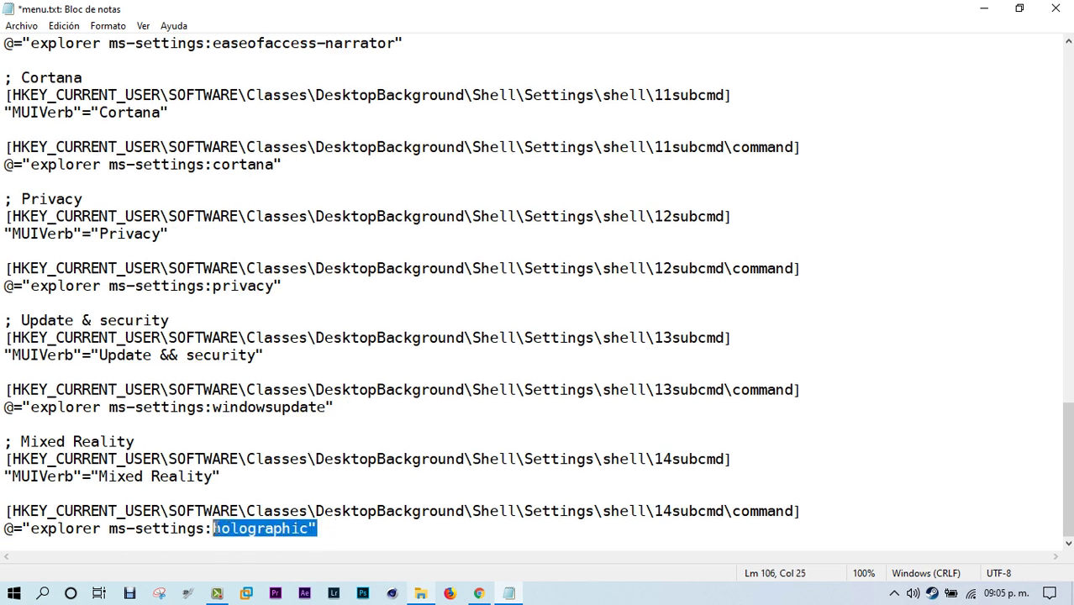
pyautogui.click(388, 527)
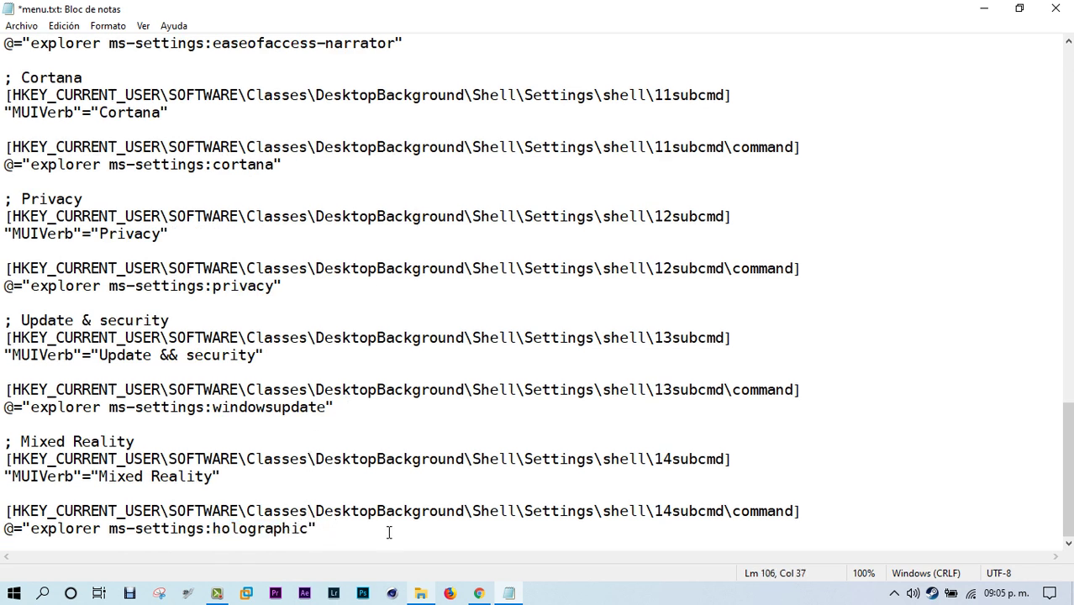
pyautogui.scroll(20, 366, 418)
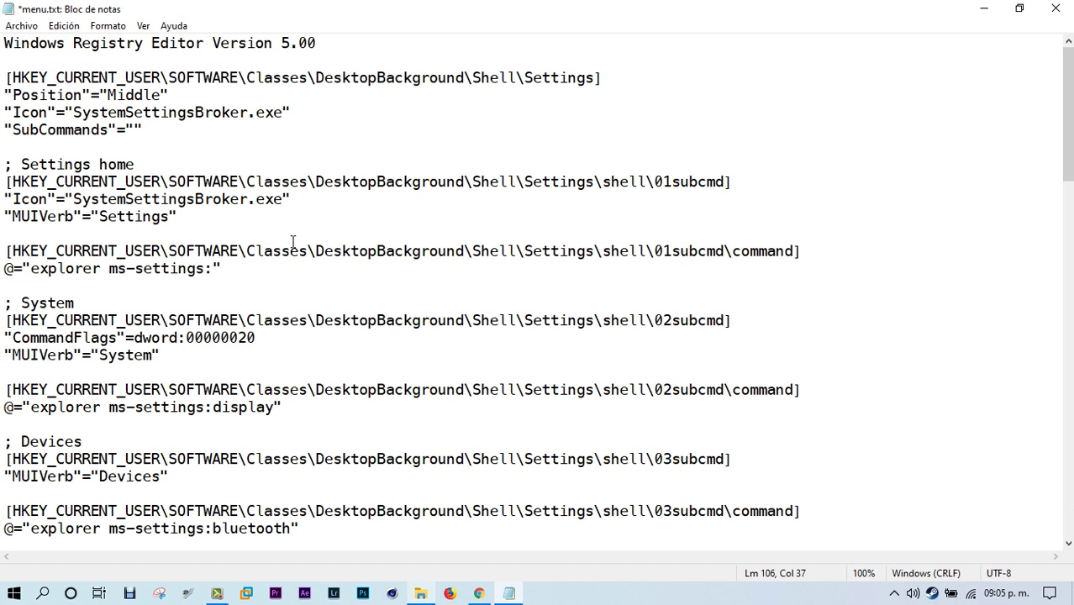
pyautogui.scroll(-20, 346, 289)
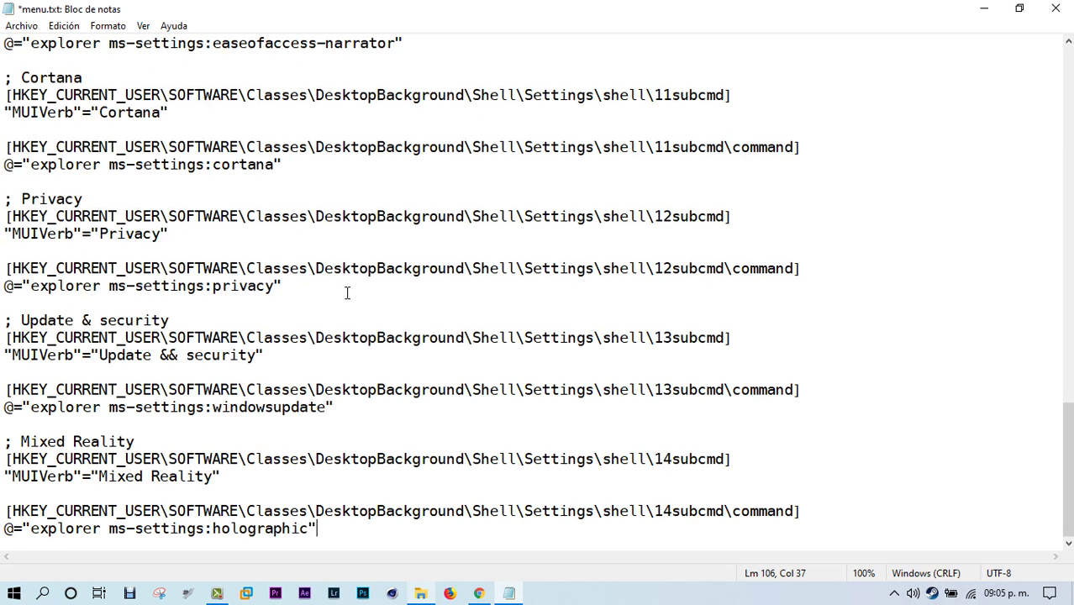
pyautogui.scroll(20, 346, 294)
pyautogui.scroll(-20, 347, 298)
pyautogui.keyDown('shift'); pyautogui.click(113, 192); pyautogui.keyUp('shift')
pyautogui.scroll(20, 101, 168)
pyautogui.keyDown('shift'); pyautogui.click(74, 112); pyautogui.keyUp('shift')
pyautogui.click(134, 112)
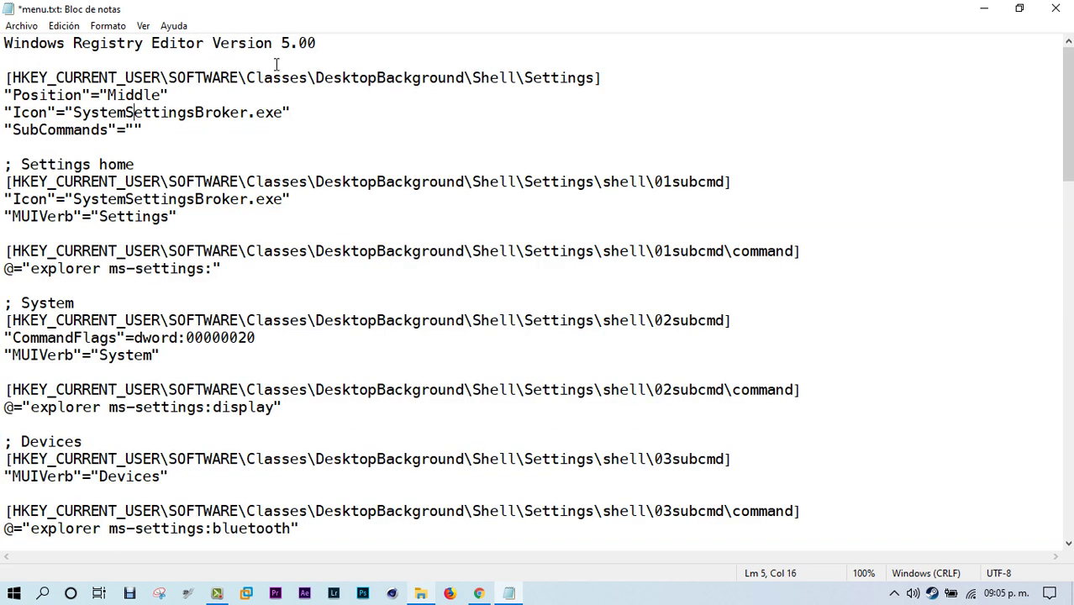
pyautogui.scroll(-20, 441, 345)
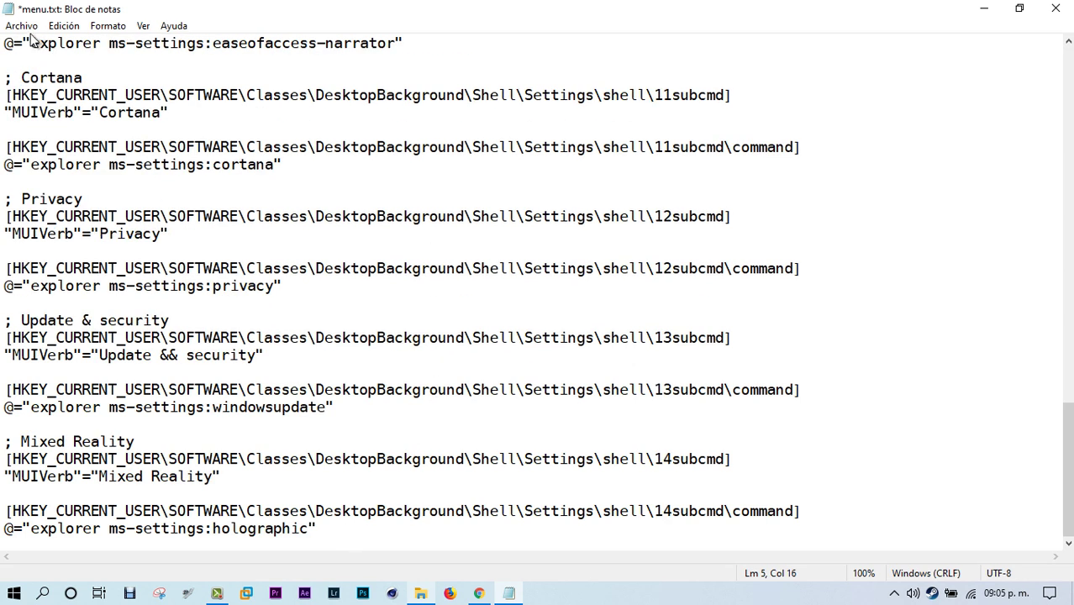
# Save a copy of the script as menu.reg in the Regedit folder with file type Todos los archivos (*.*), and select the new file
pyautogui.doubleClick(391, 9)
pyautogui.moveTo(426, 92); pyautogui.dragTo(612, 226)
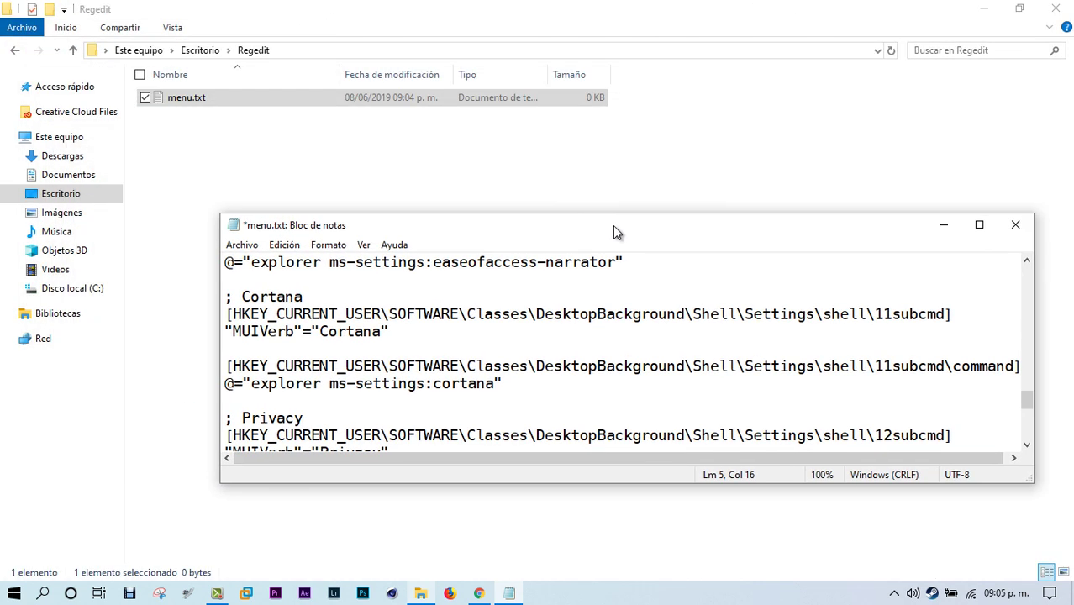
pyautogui.click(242, 245)
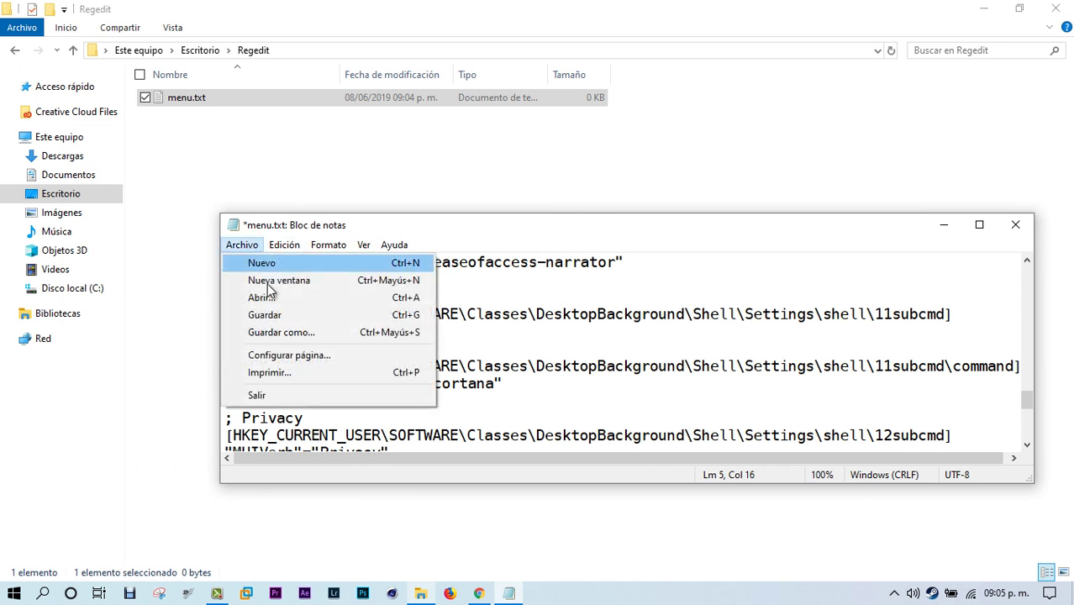
pyautogui.click(307, 333)
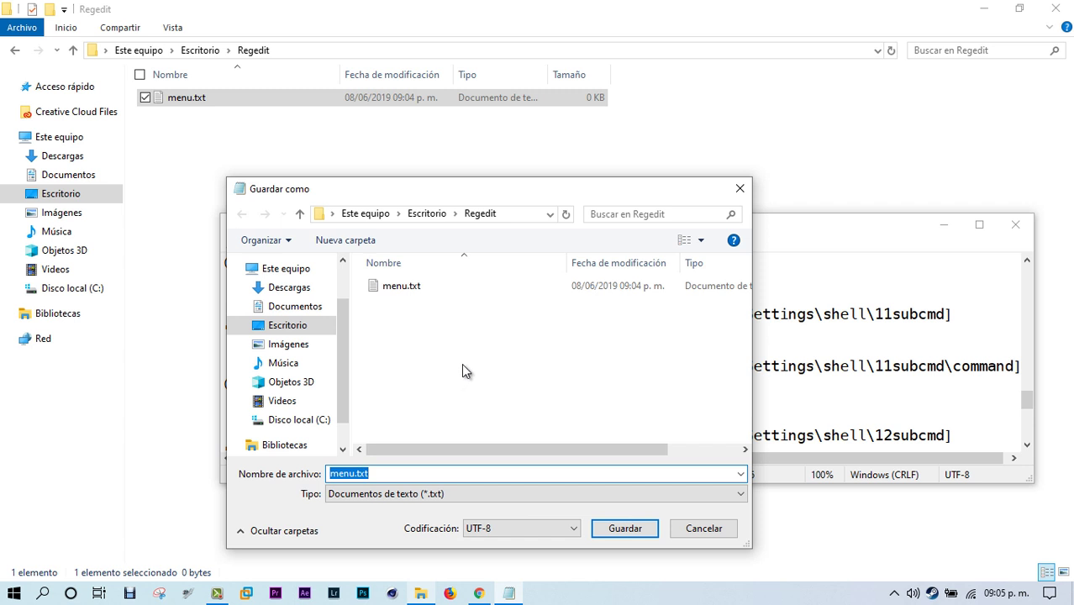
pyautogui.write('menu.')
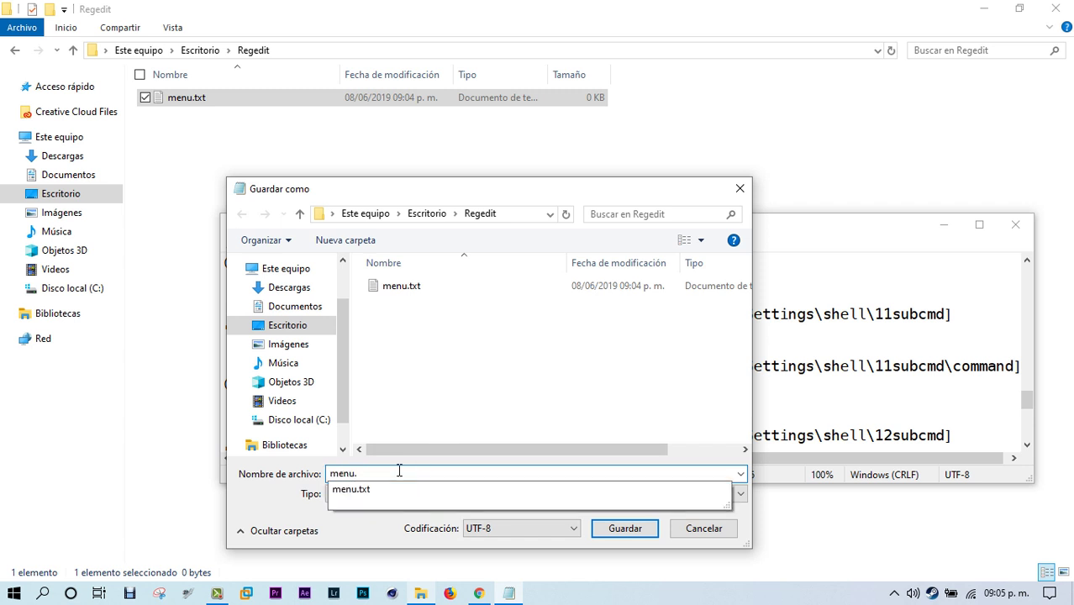
pyautogui.write('reg')
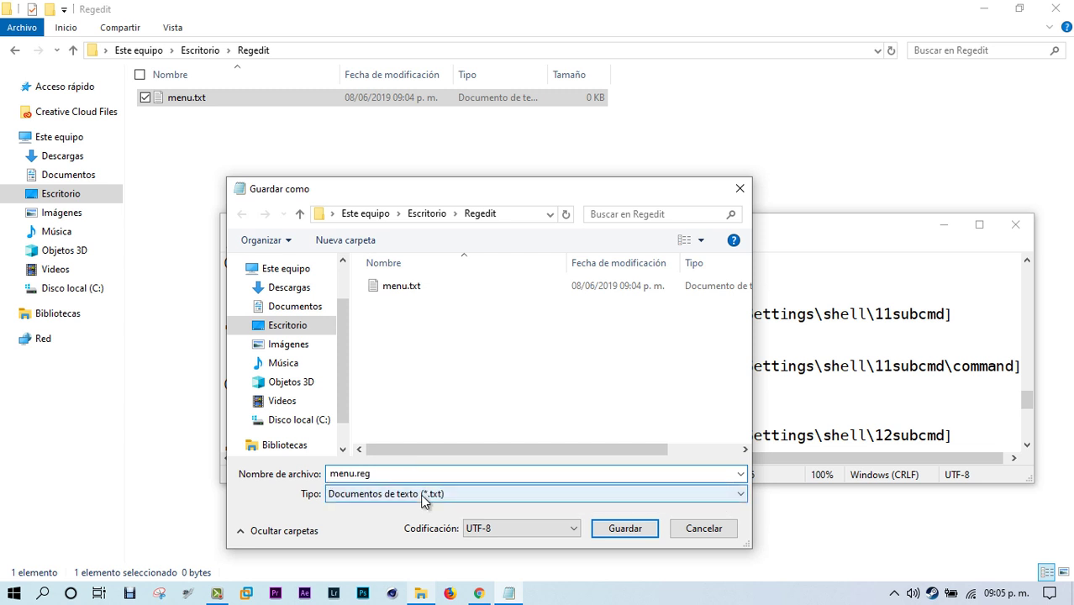
pyautogui.click(423, 496)
pyautogui.click(425, 521)
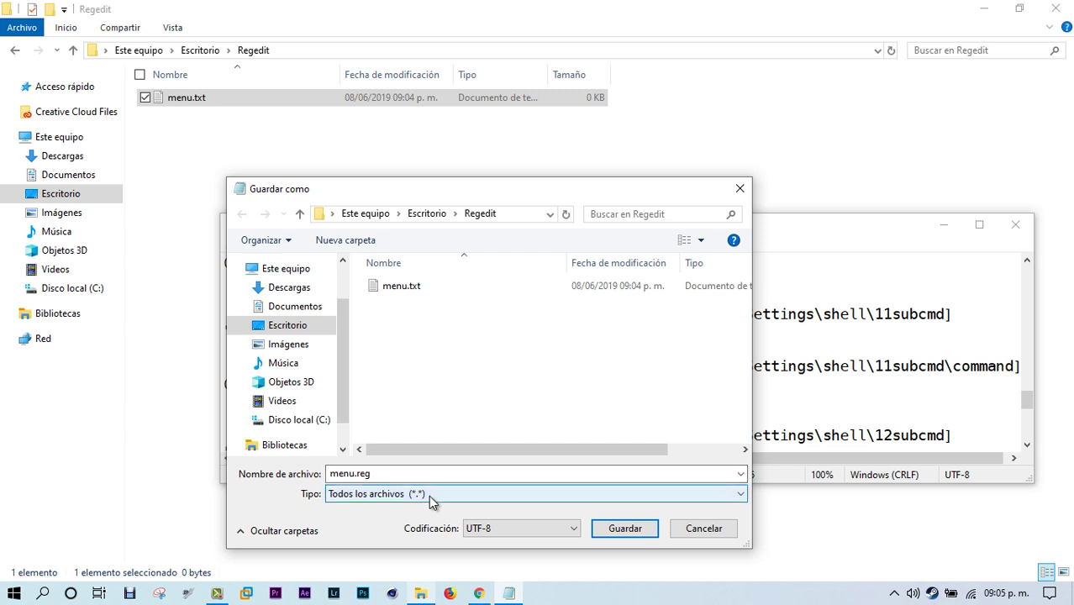
pyautogui.click(609, 531)
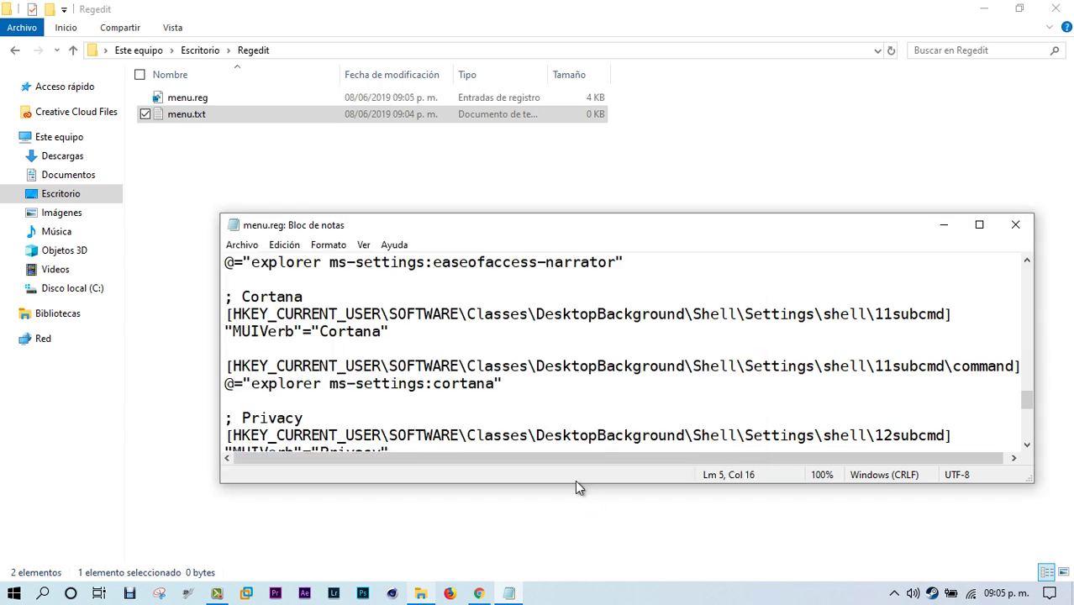
pyautogui.click(236, 96)
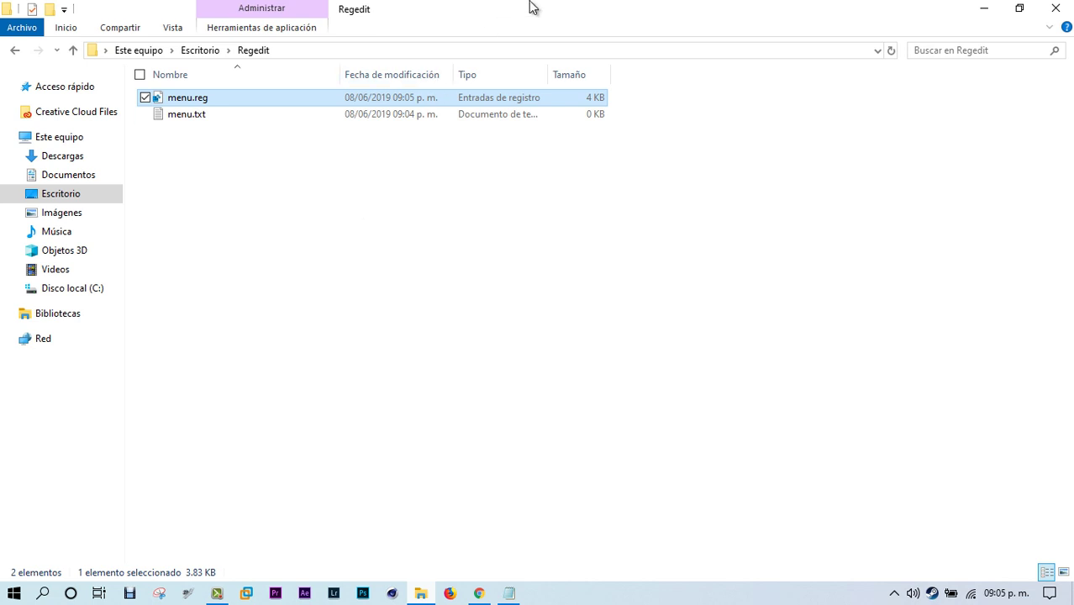
# Shrink the Regedit folder window, close the menu.reg script in Notepad, and check the entries of the desktop's context menu
pyautogui.moveTo(529, 8); pyautogui.dragTo(418, 123)
pyautogui.click(836, 261)
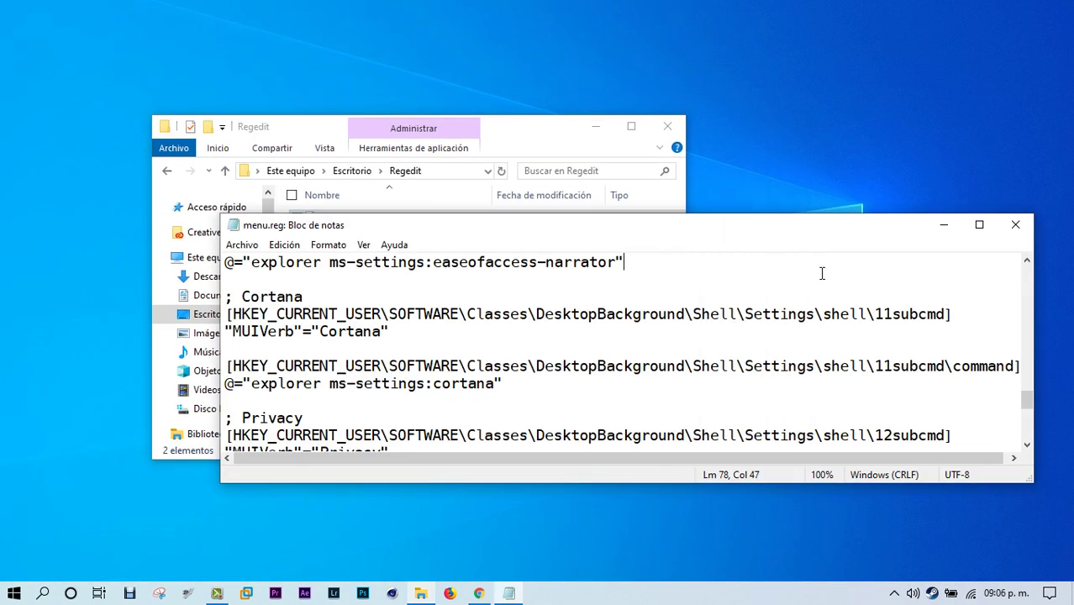
pyautogui.scroll(-5, 702, 333)
pyautogui.scroll(20, 703, 333)
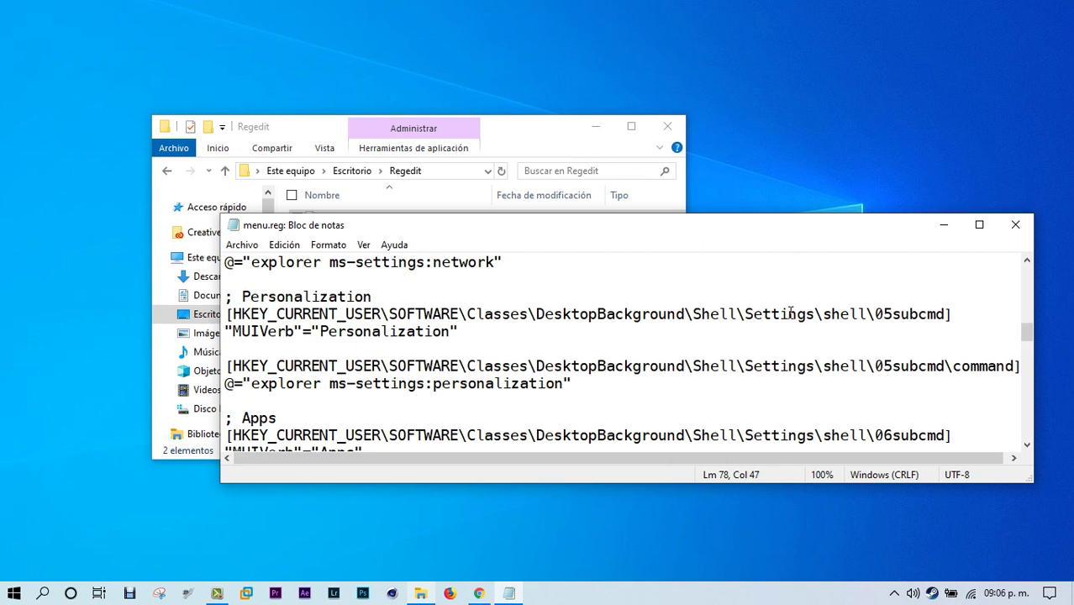
pyautogui.click(1012, 224)
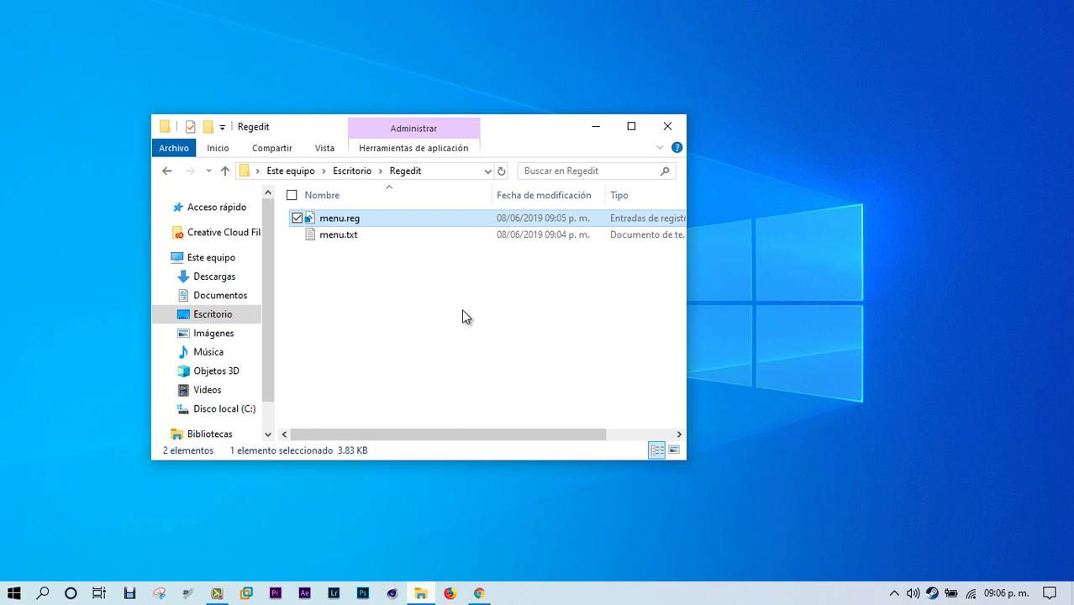
pyautogui.rightClick(759, 136)
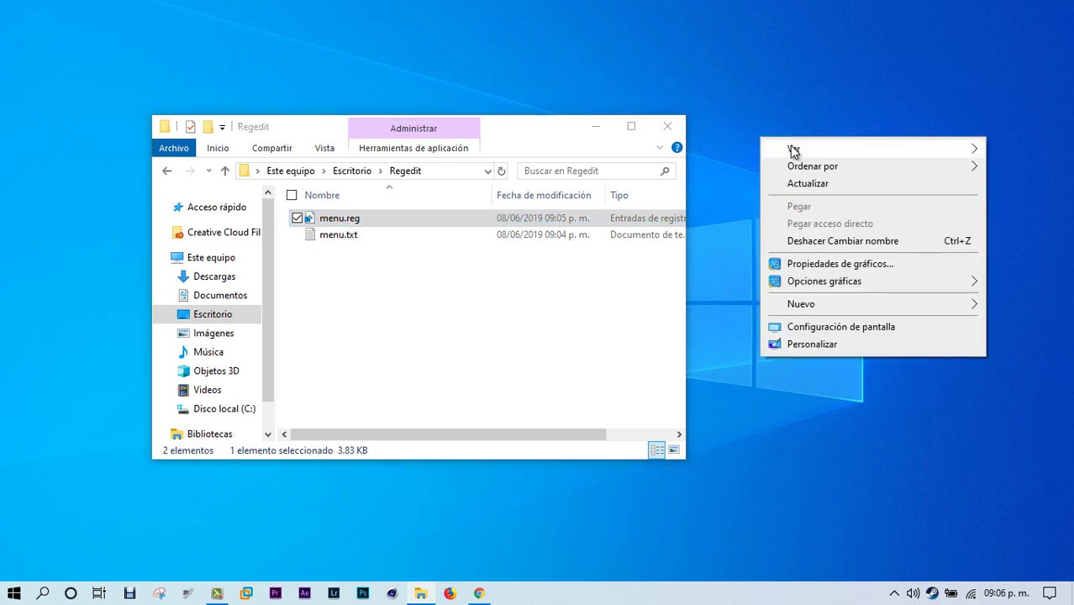
pyautogui.click(484, 305)
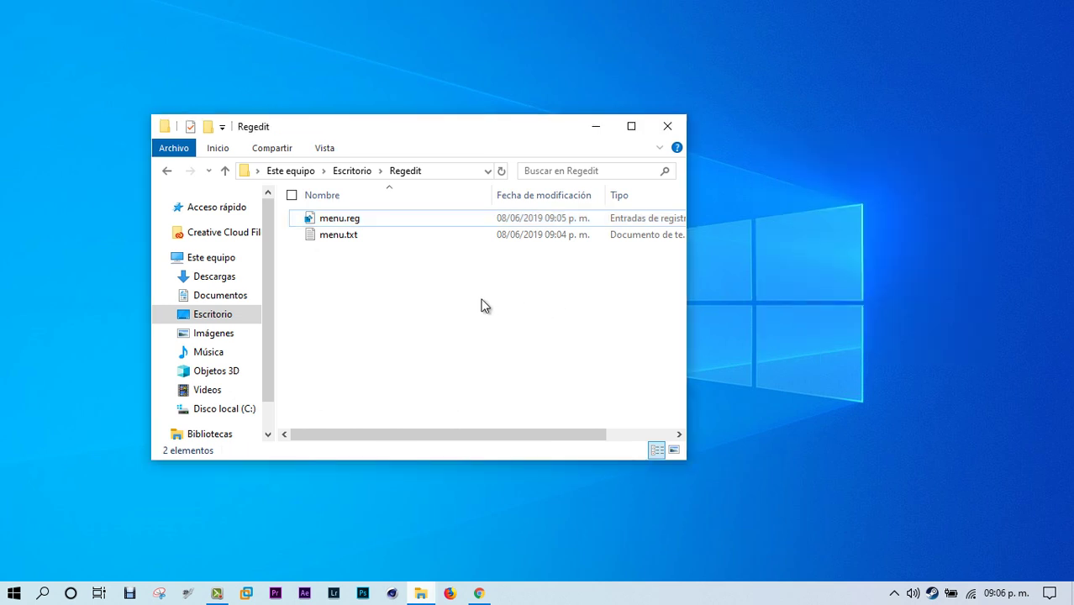
# Merge menu.reg into the Windows registry, accepting the confirmations, and close the Regedit folder window
pyautogui.click(357, 223)
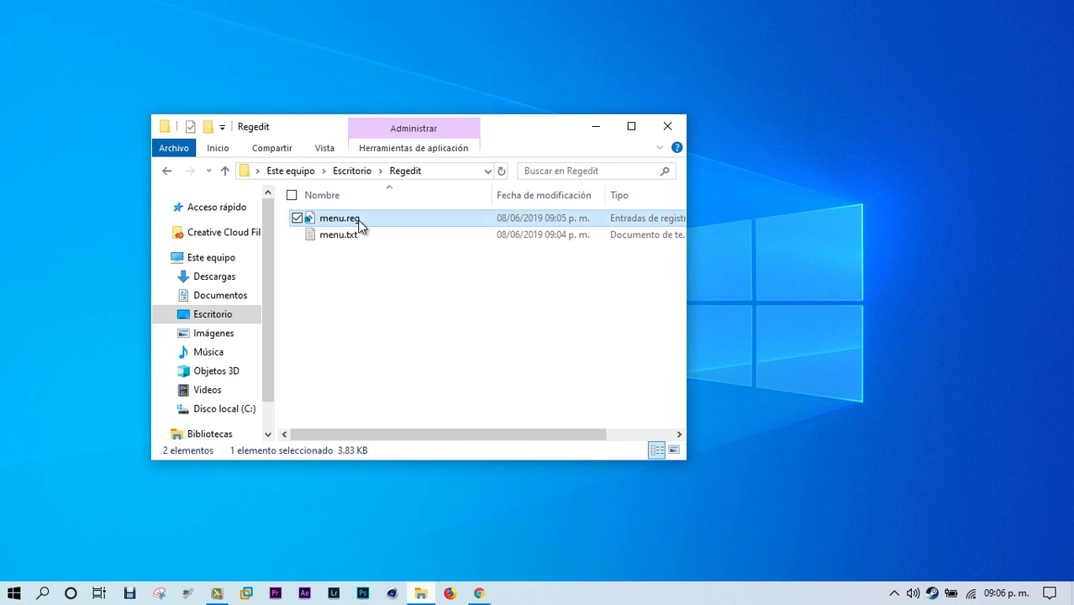
pyautogui.doubleClick(359, 224)
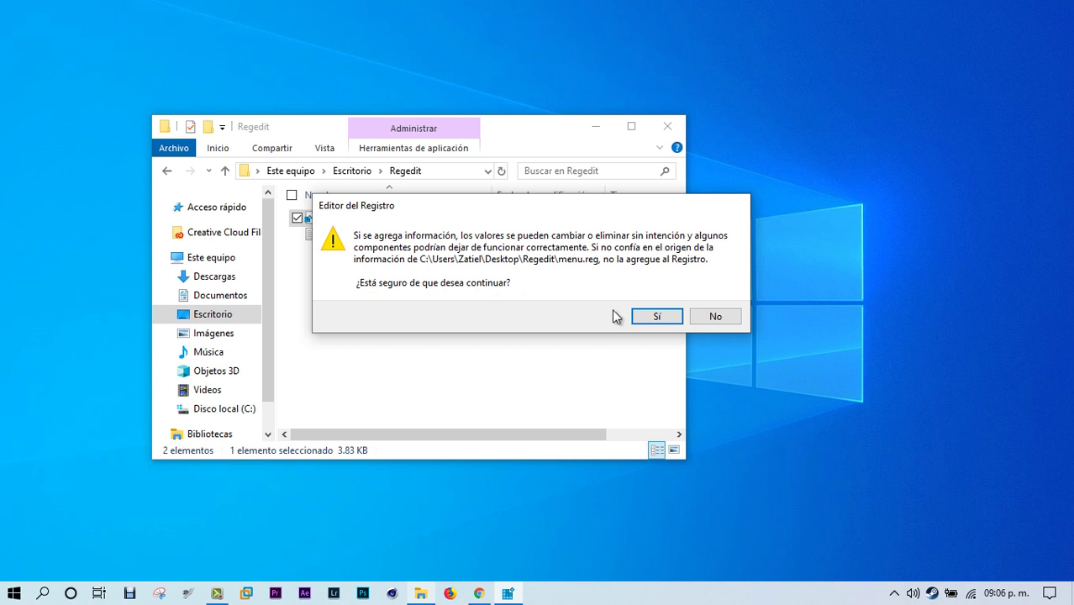
pyautogui.click(656, 317)
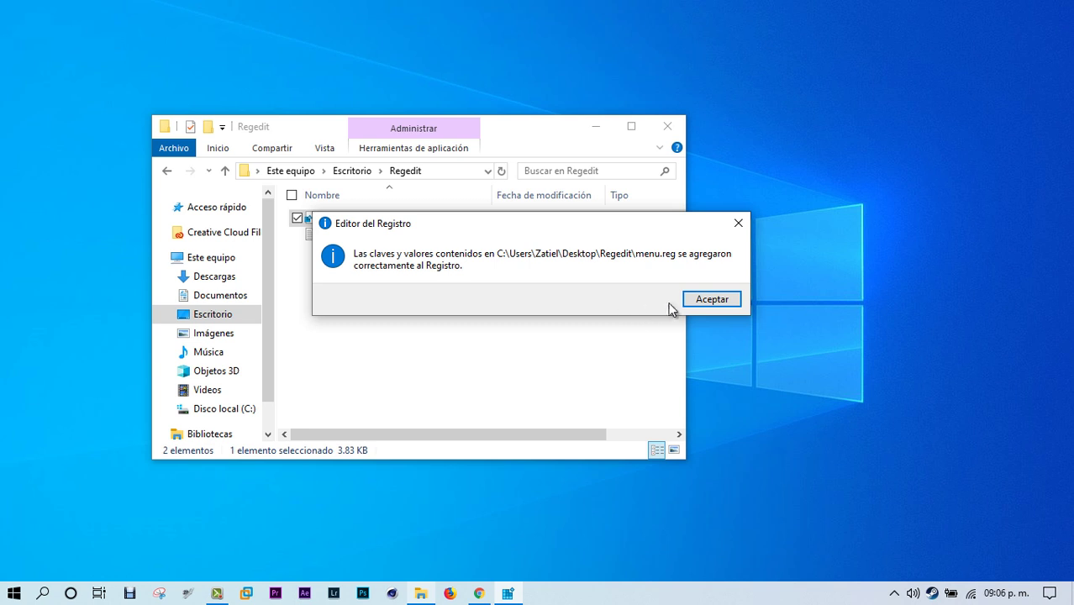
pyautogui.click(693, 300)
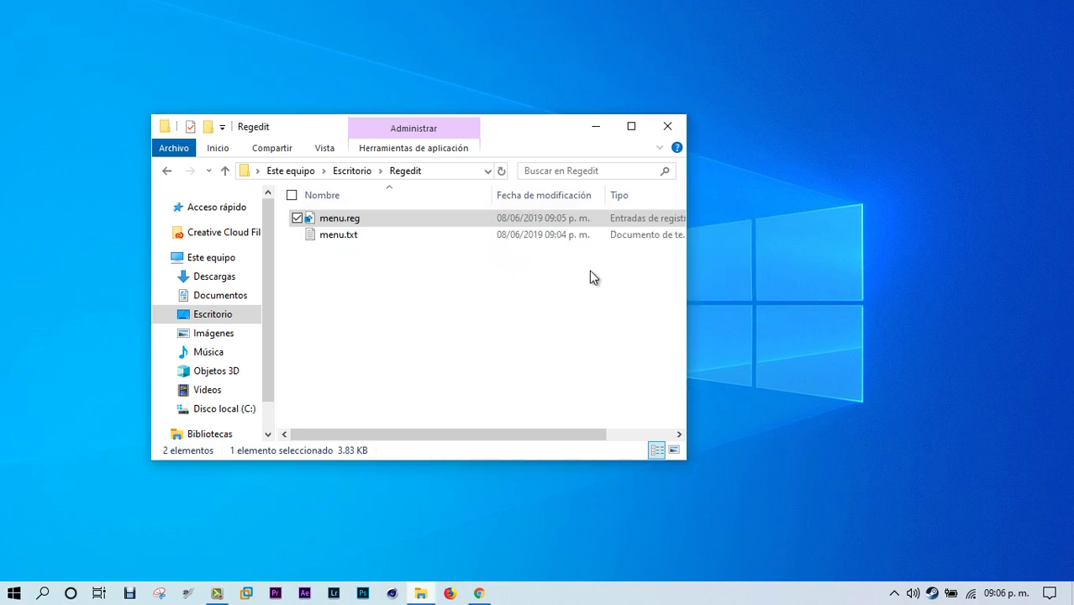
pyautogui.moveTo(519, 134); pyautogui.dragTo(418, 128)
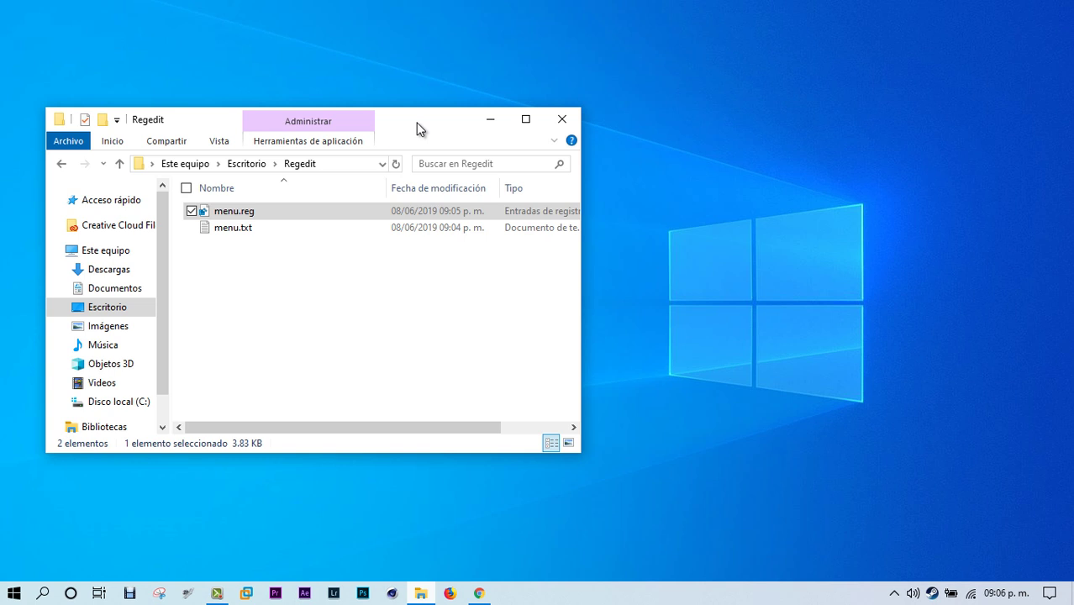
pyautogui.click(561, 119)
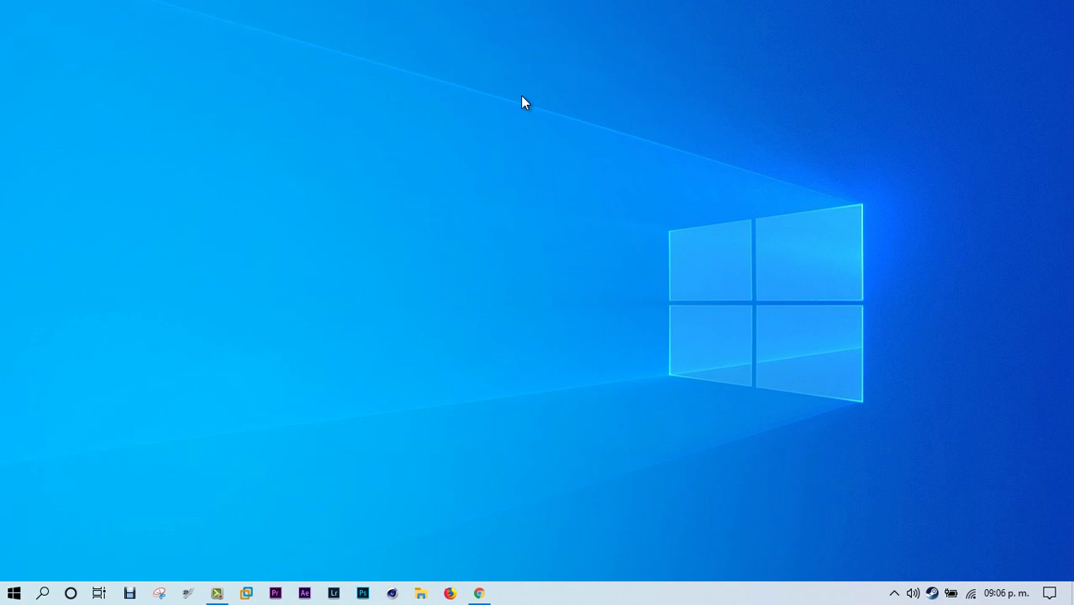
# Open System from the Settings submenu of the desktop context menu, look through the Pantalla page maximized, and close it
pyautogui.rightClick(443, 118)
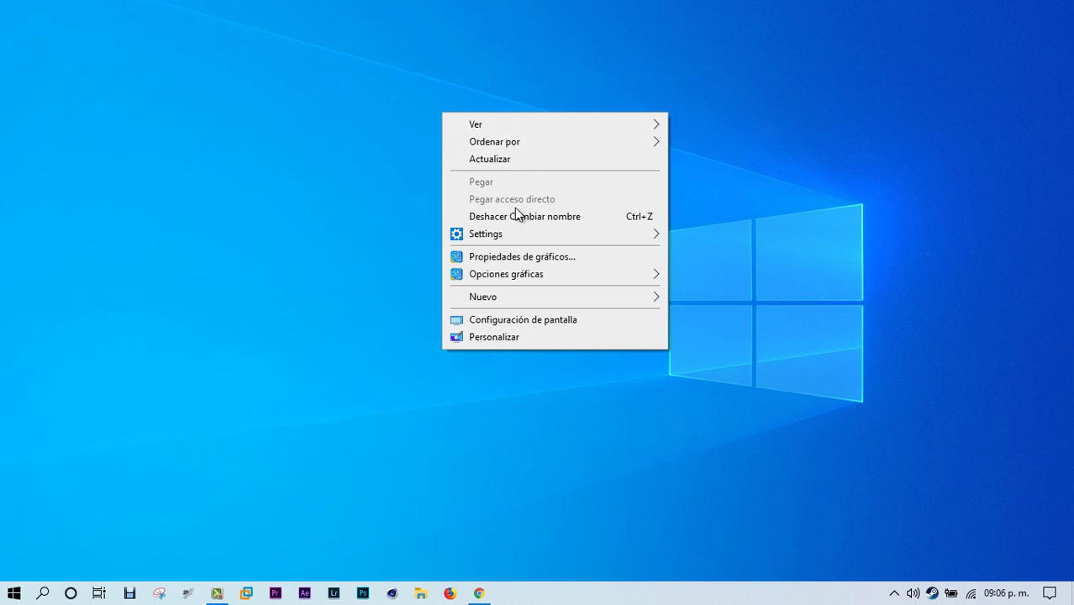
pyautogui.moveTo(512, 239)
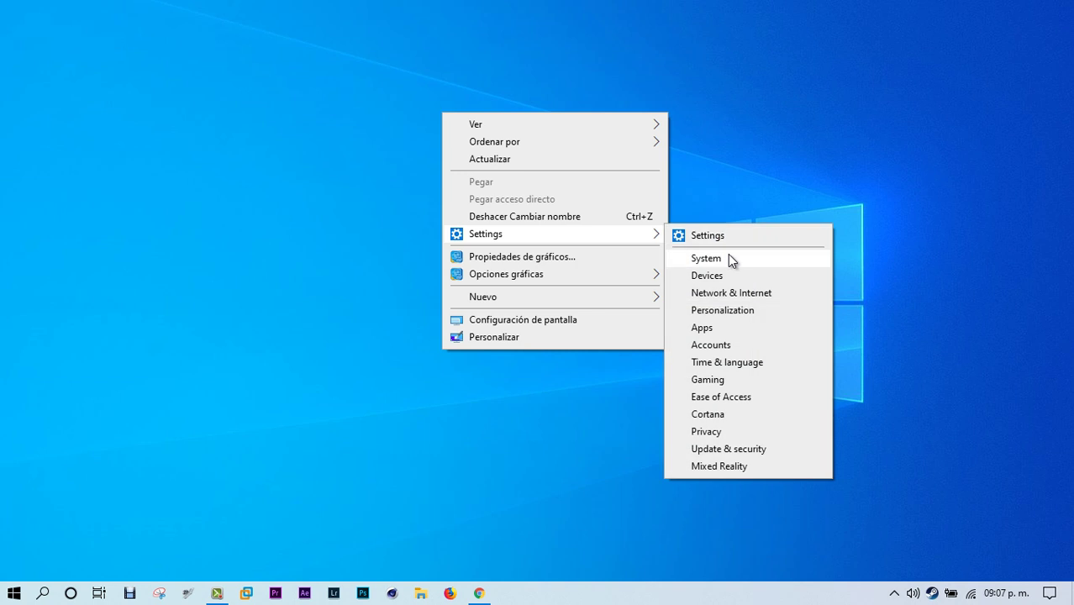
pyautogui.click(729, 257)
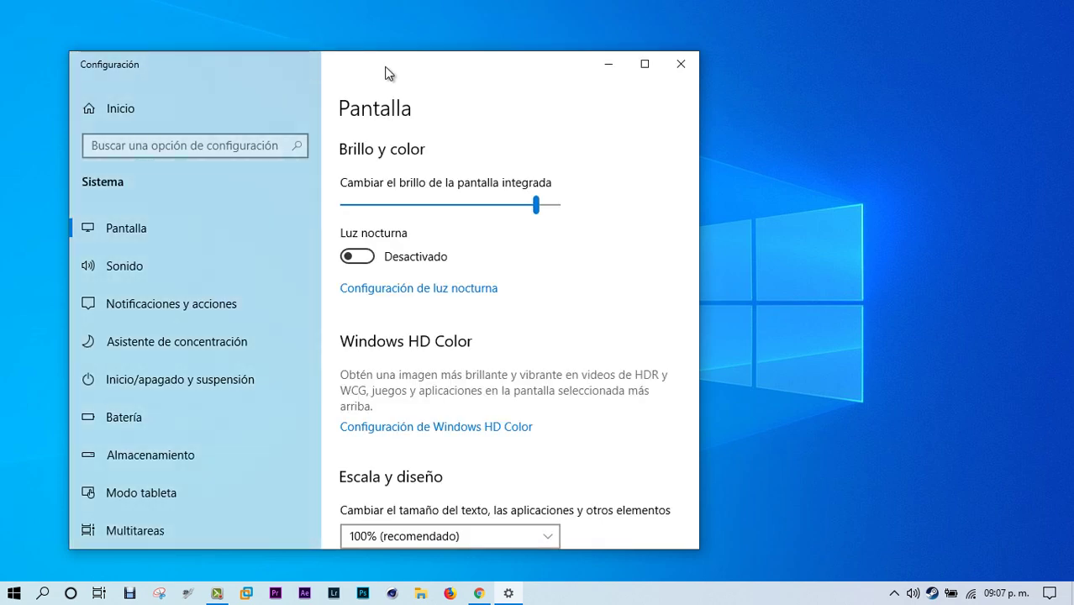
pyautogui.scroll(-10, 516, 245)
pyautogui.scroll(10, 517, 249)
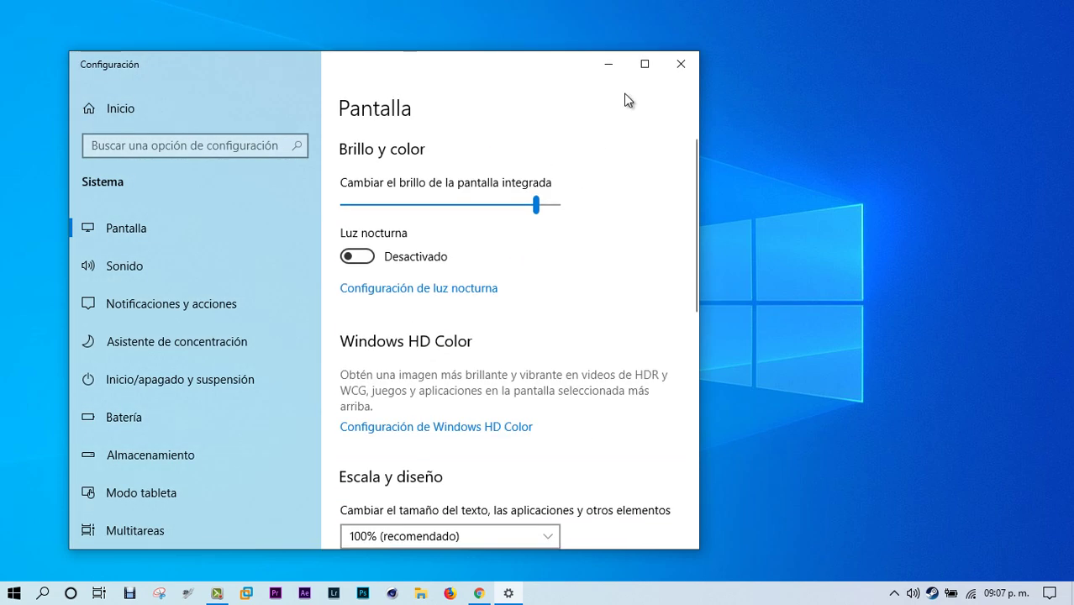
pyautogui.click(643, 64)
pyautogui.scroll(-4, 625, 142)
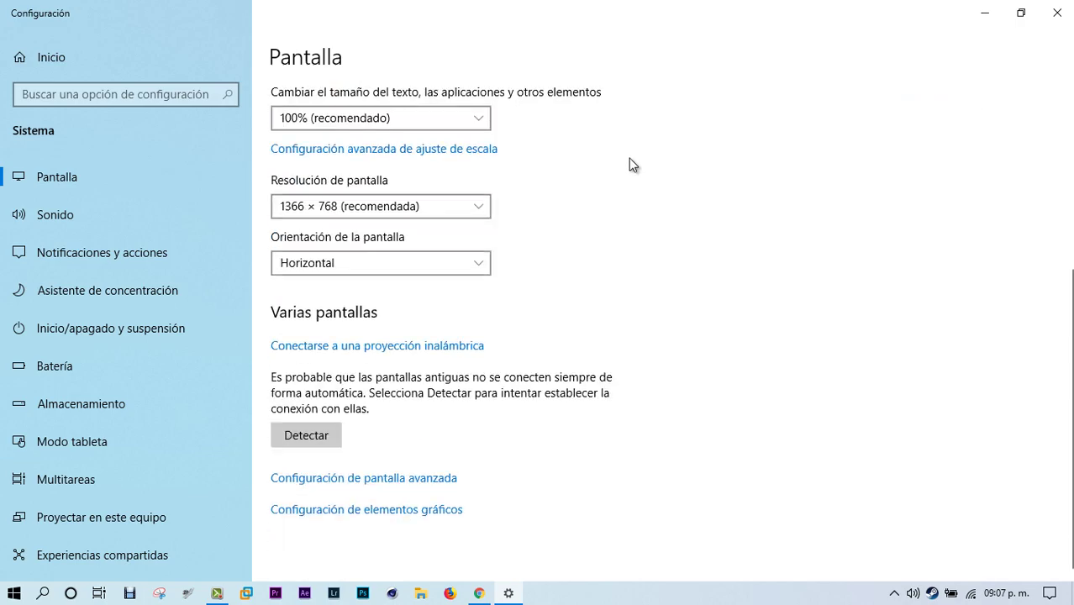
pyautogui.scroll(4, 628, 158)
pyautogui.click(1057, 13)
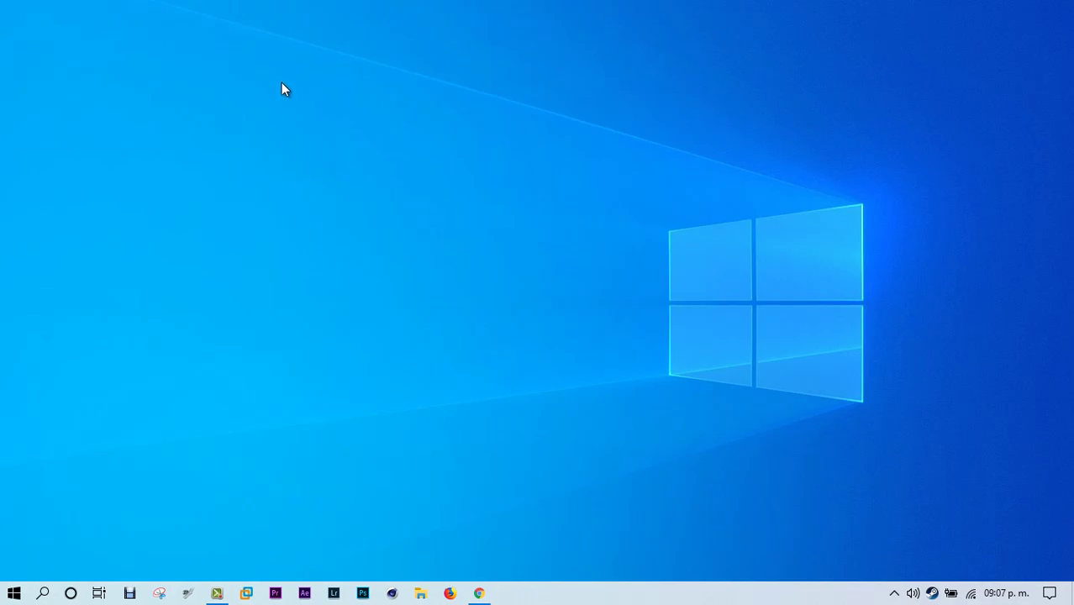
# Test the Devices entry of the desktop's Settings submenu, view the Bluetooth and other devices page, and close it
pyautogui.rightClick(282, 83)
pyautogui.moveTo(376, 206)
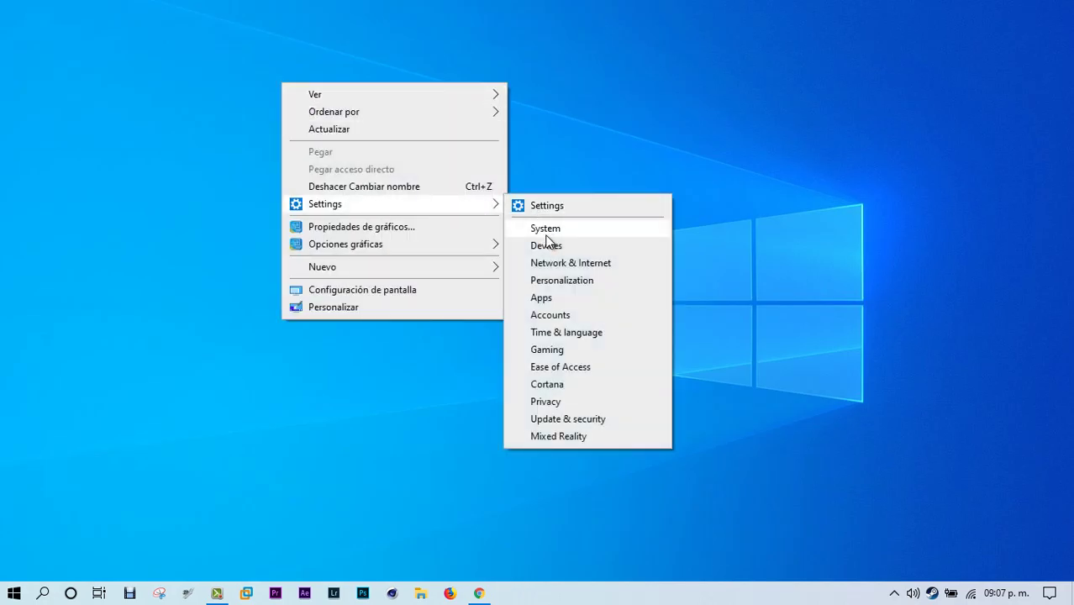
pyautogui.click(548, 246)
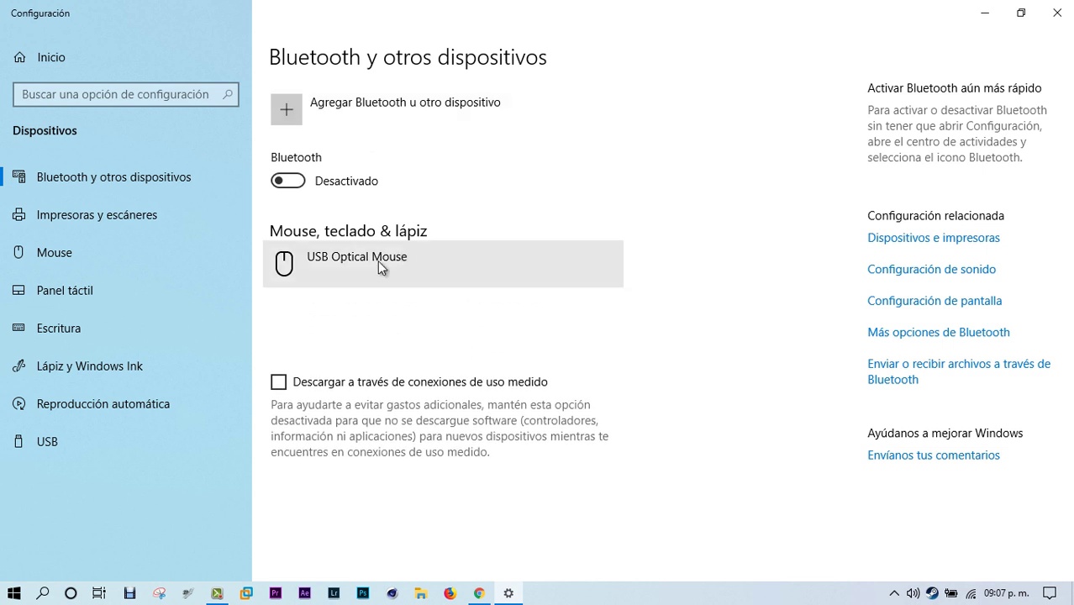
pyautogui.click(1057, 12)
# Test the Personalization entry of the desktop's Settings submenu, view the Fondo page, and close it
pyautogui.rightClick(523, 119)
pyautogui.click(188, 112)
pyautogui.rightClick(181, 81)
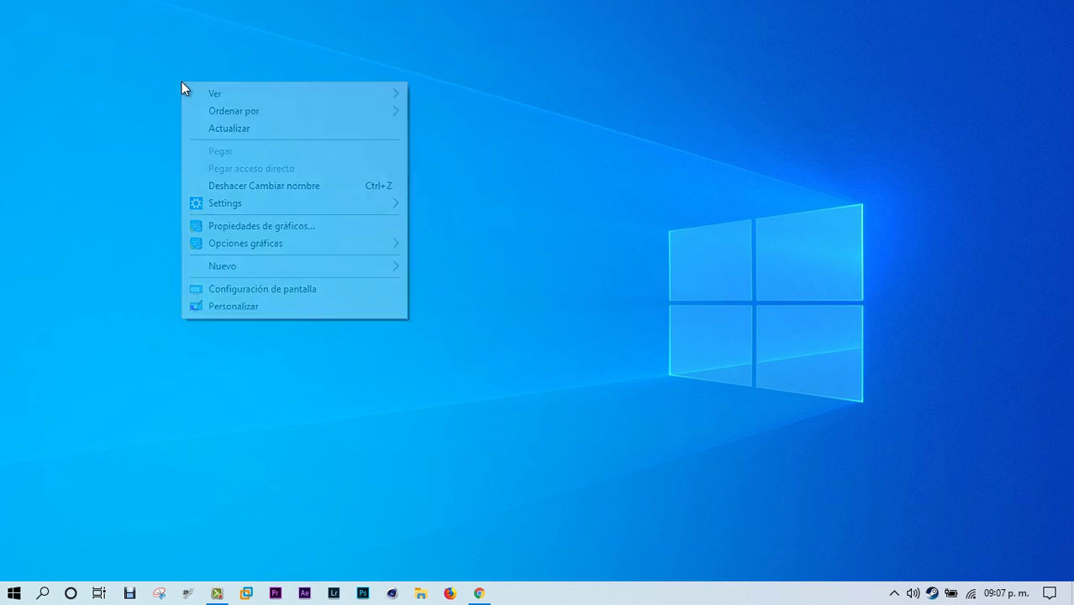
pyautogui.moveTo(271, 209)
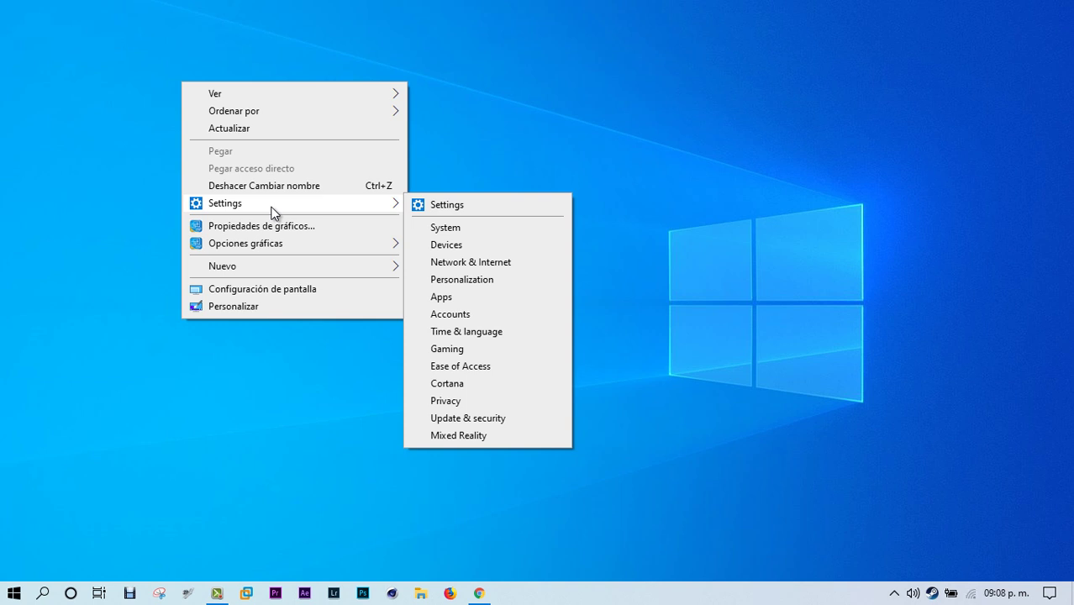
pyautogui.click(482, 279)
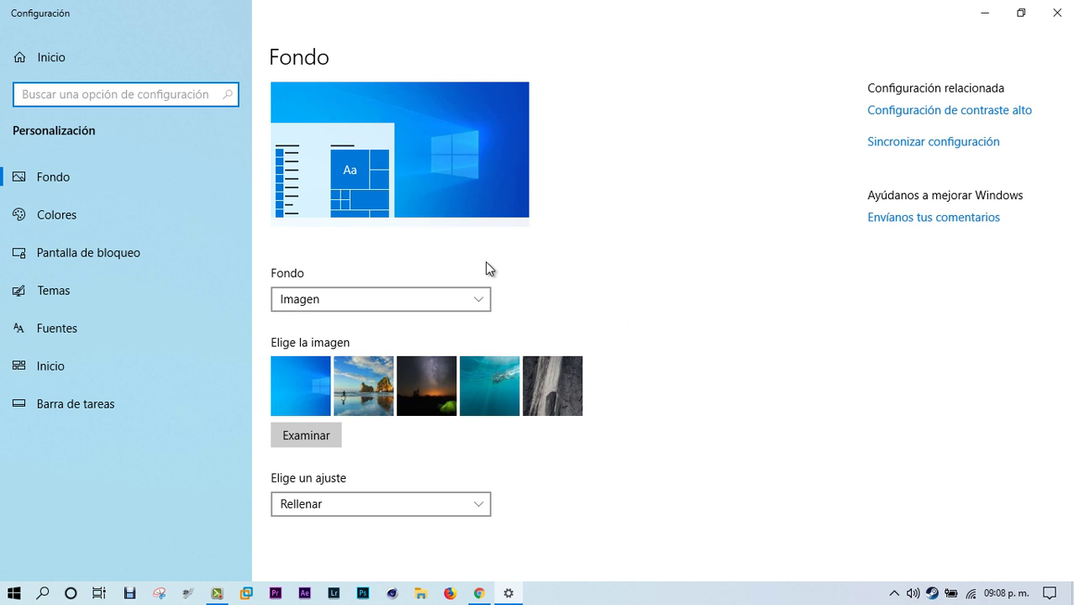
pyautogui.click(1057, 12)
# Test the Apps entry of the desktop's Settings submenu, look through the installed applications list, and close the page
pyautogui.rightClick(143, 85)
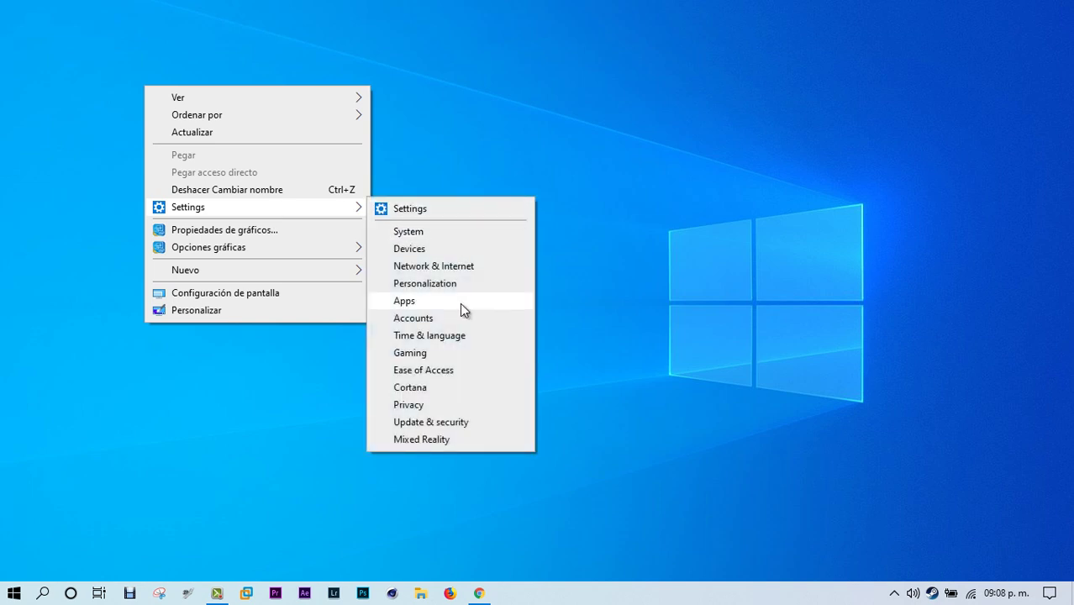
pyautogui.click(460, 304)
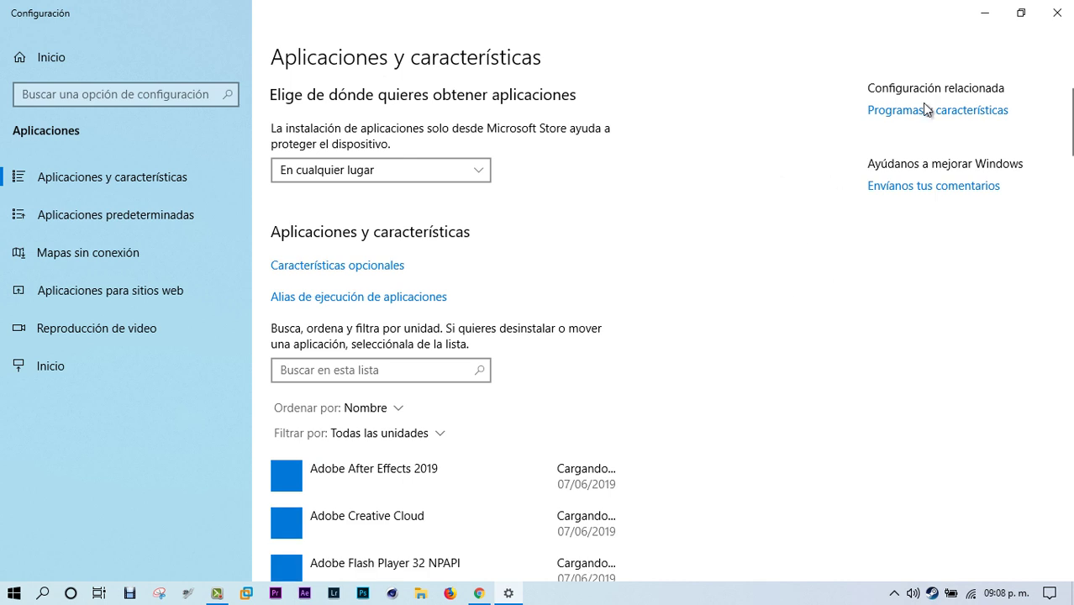
pyautogui.scroll(-5, 823, 206)
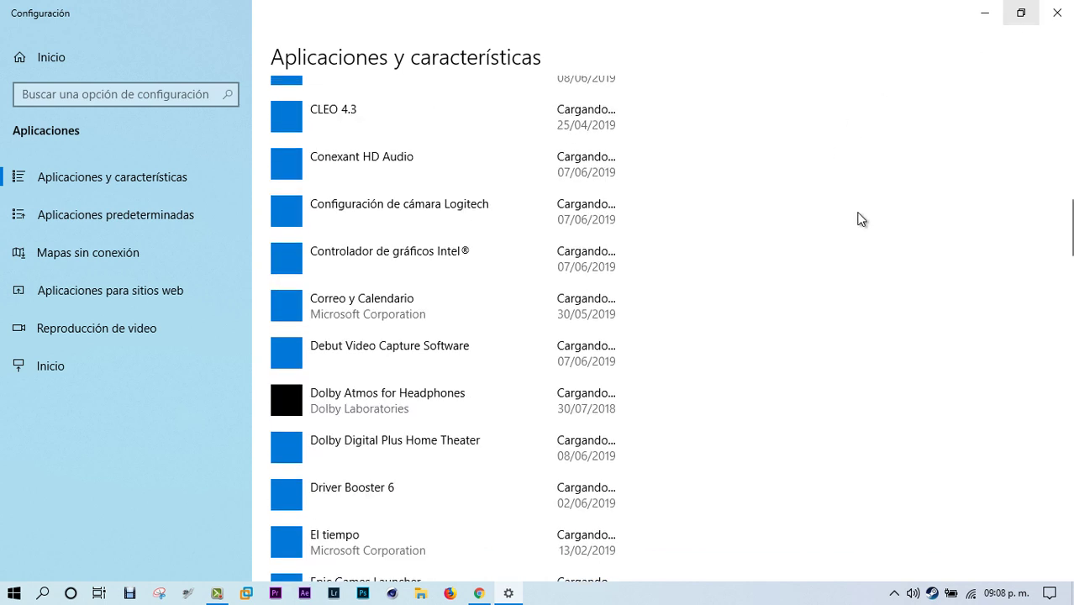
pyautogui.click(1052, 17)
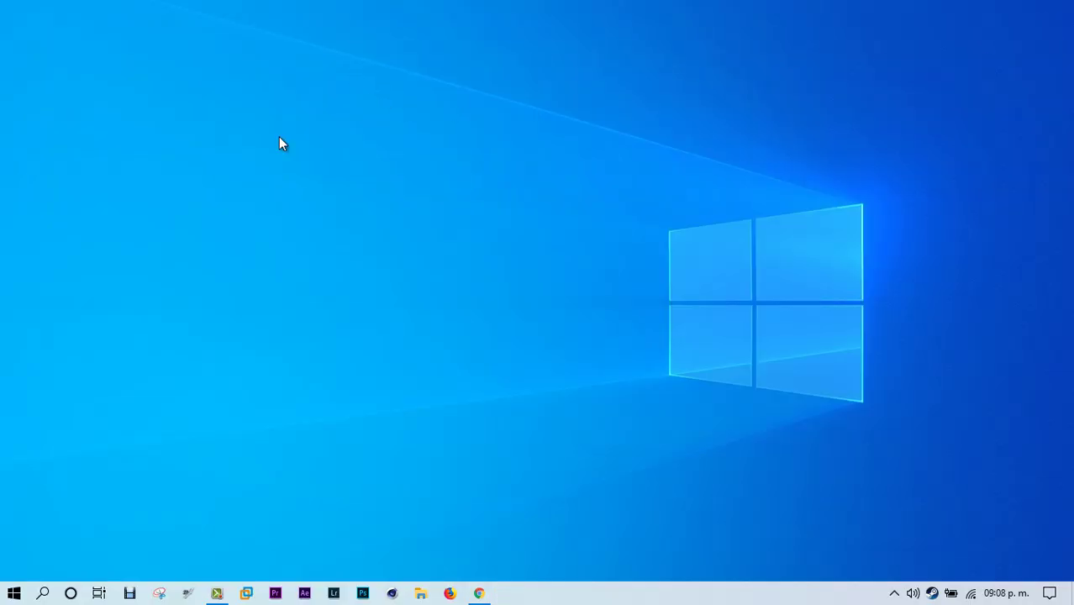
# Test the Cortana entry of the desktop's Settings submenu and close the Hablar a Cortana page
pyautogui.rightClick(340, 84)
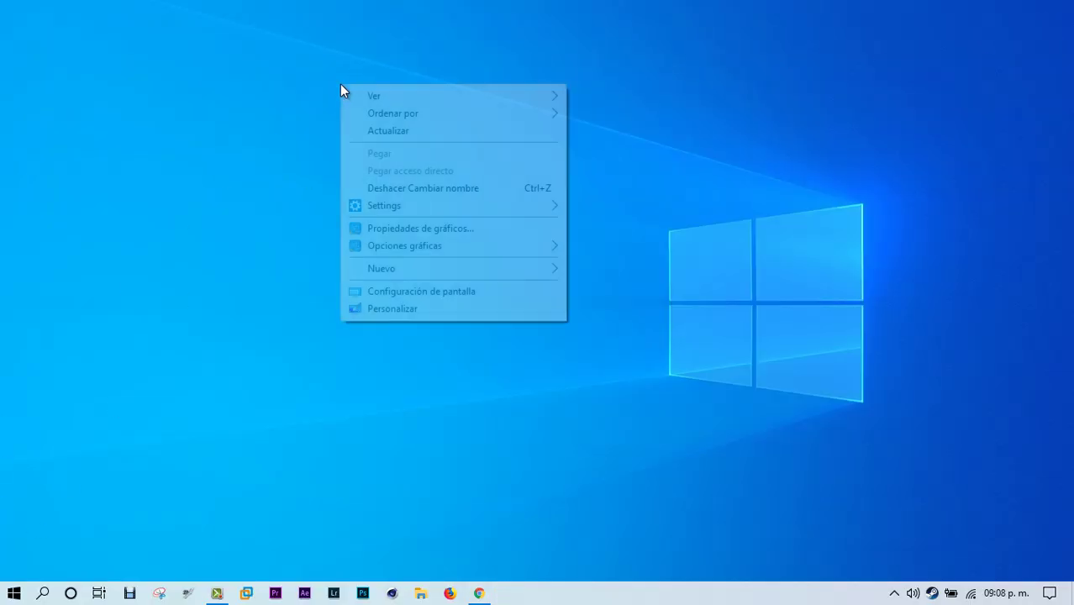
pyautogui.moveTo(502, 206)
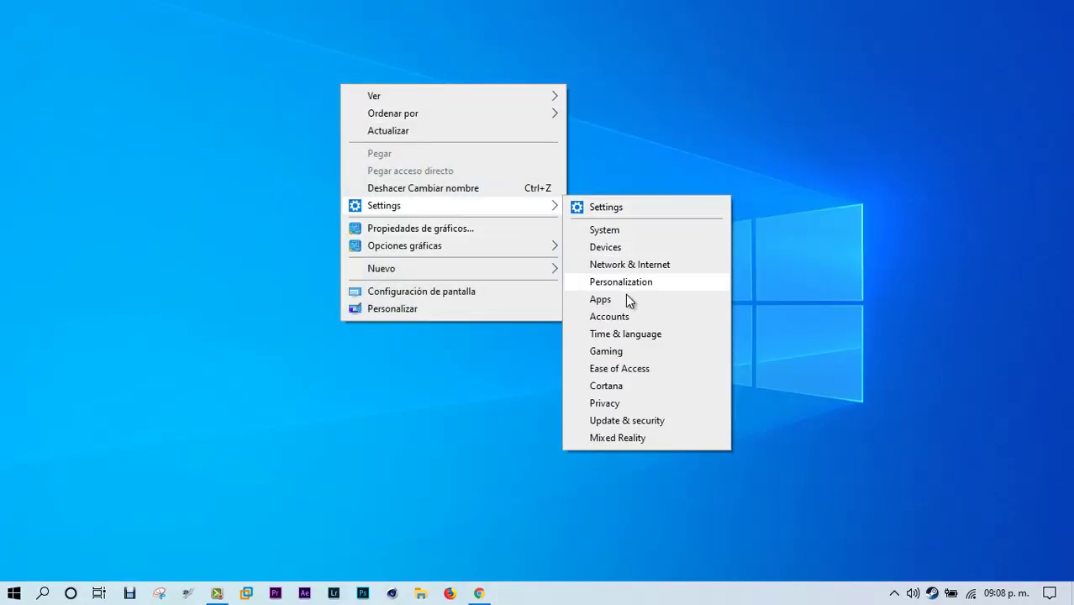
pyautogui.click(636, 390)
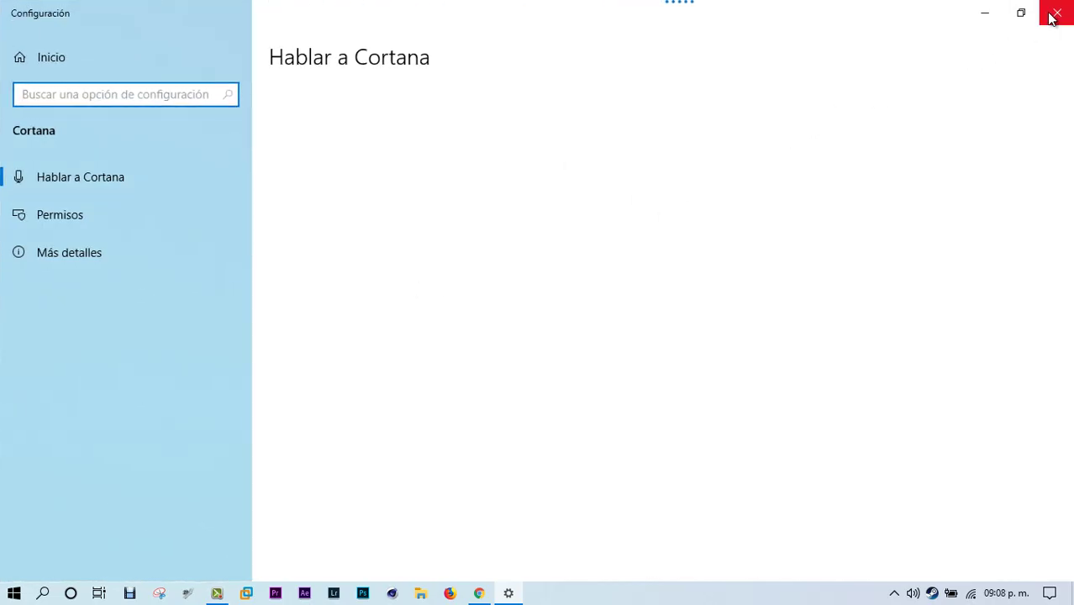
pyautogui.click(1054, 15)
# Test the Mixed Reality entry of the desktop's Settings submenu and close the Configuración window
pyautogui.rightClick(409, 104)
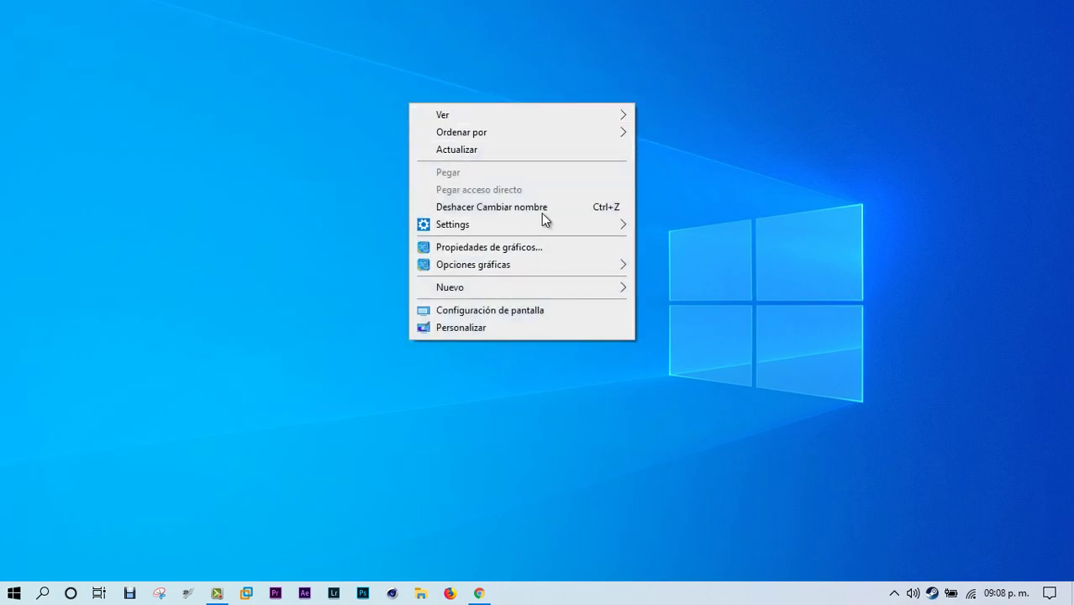
pyautogui.moveTo(549, 225)
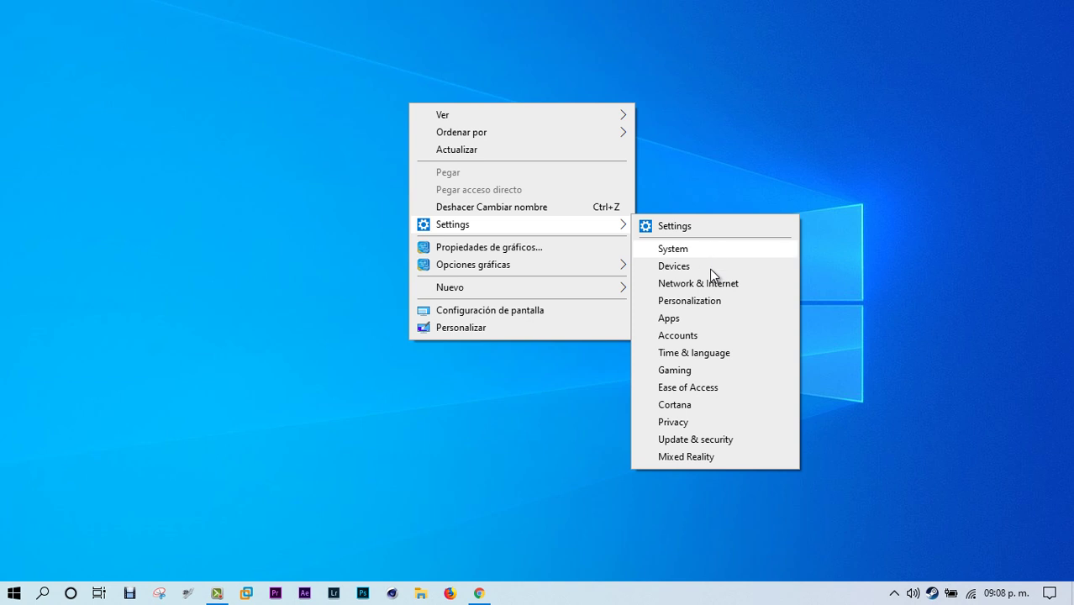
pyautogui.click(718, 457)
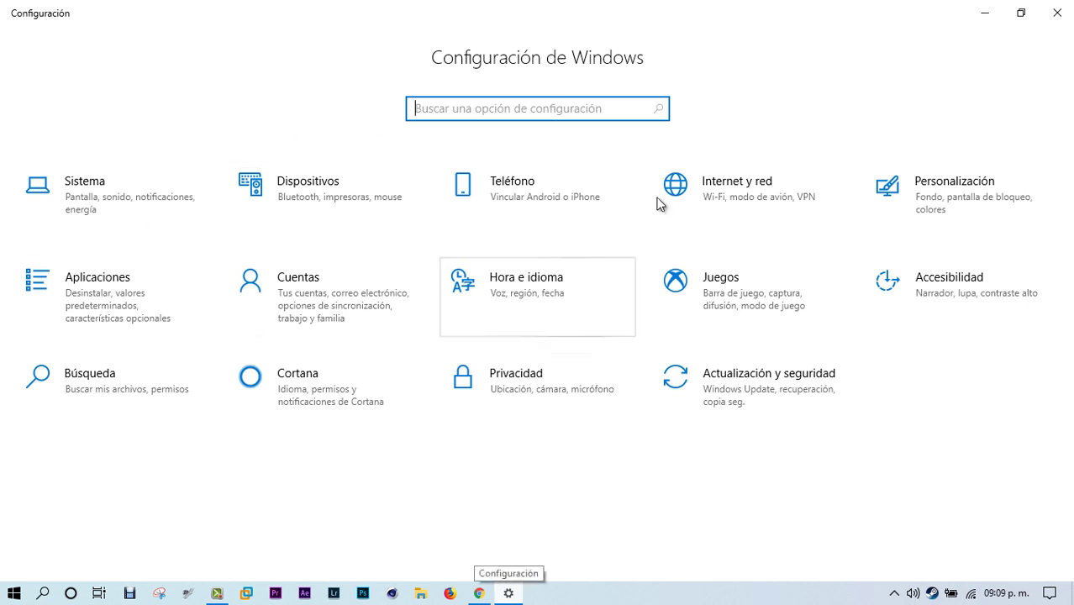
pyautogui.click(1045, 14)
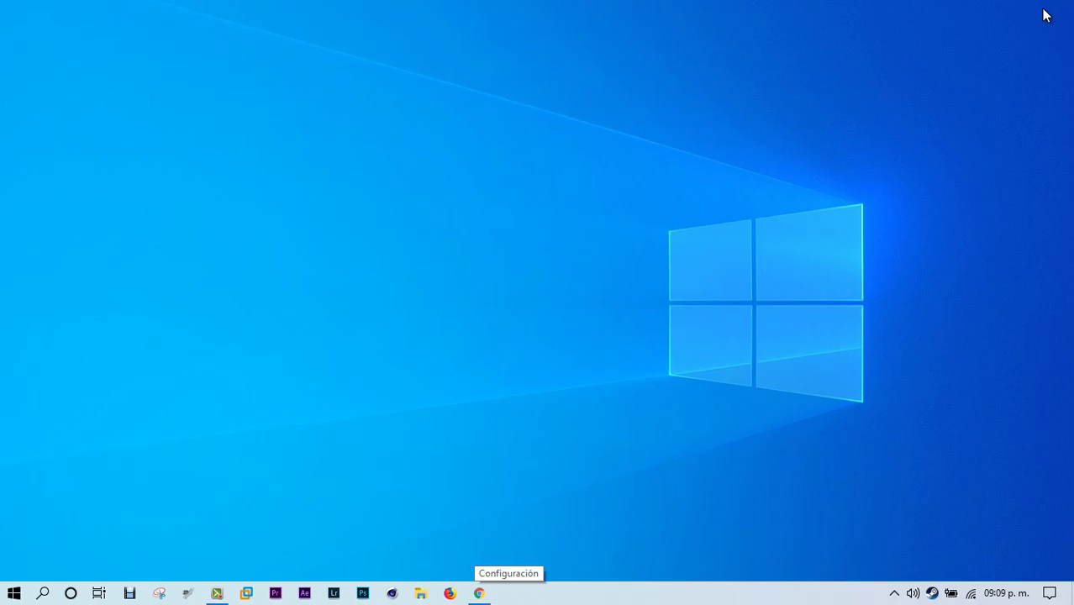
# Review the full list of entries in the desktop's Settings submenu and dismiss the context menu
pyautogui.rightClick(78, 40)
pyautogui.moveTo(208, 164)
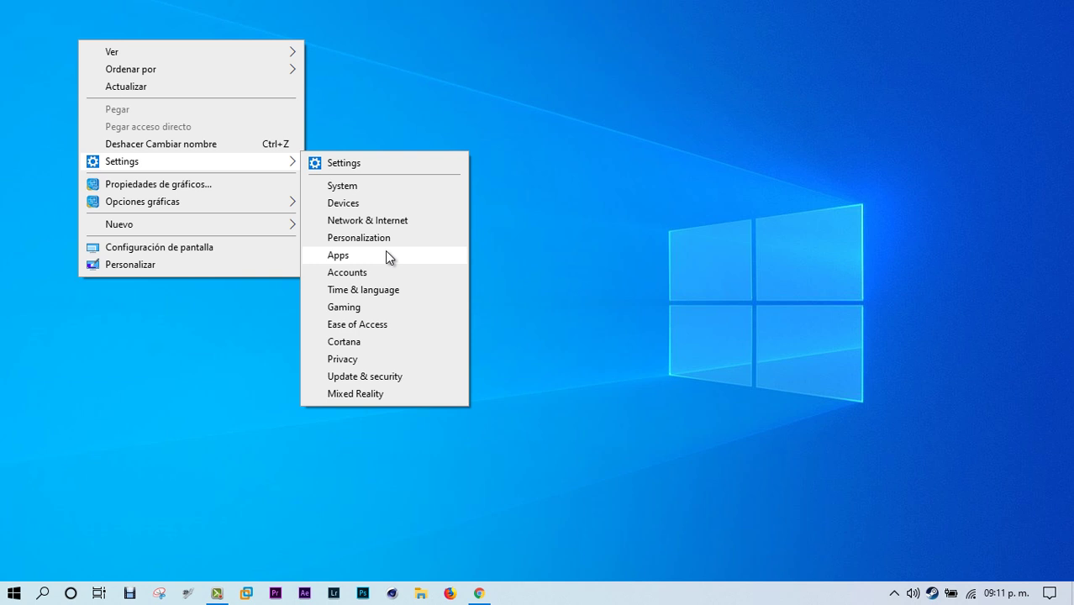
pyautogui.click(705, 193)
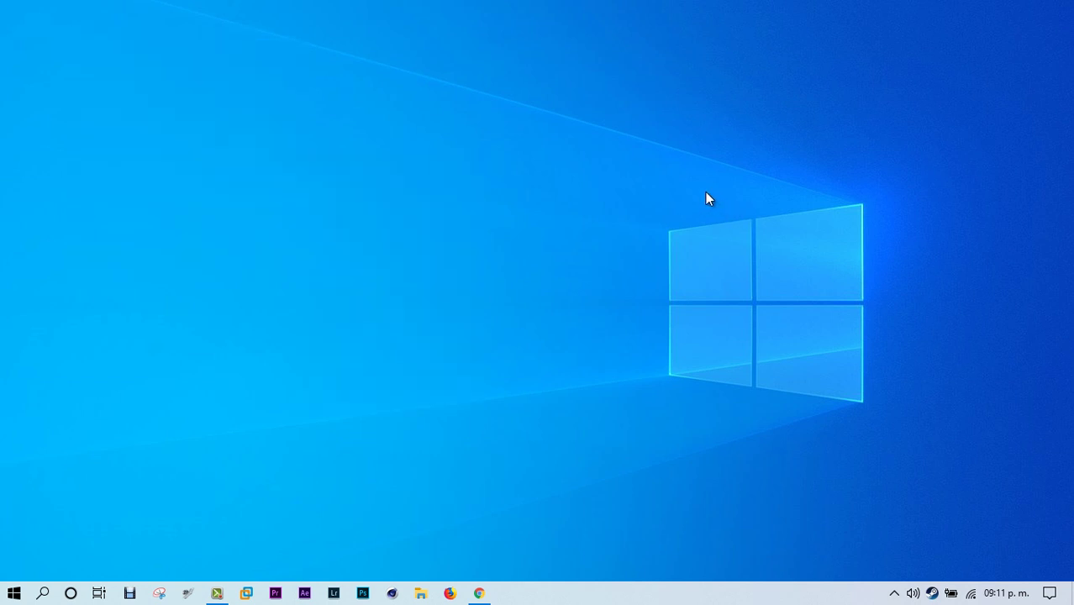
# Bring up the desktop's context menu at several empty spots and expand its Settings submenu to check the added entries
pyautogui.rightClick(345, 100)
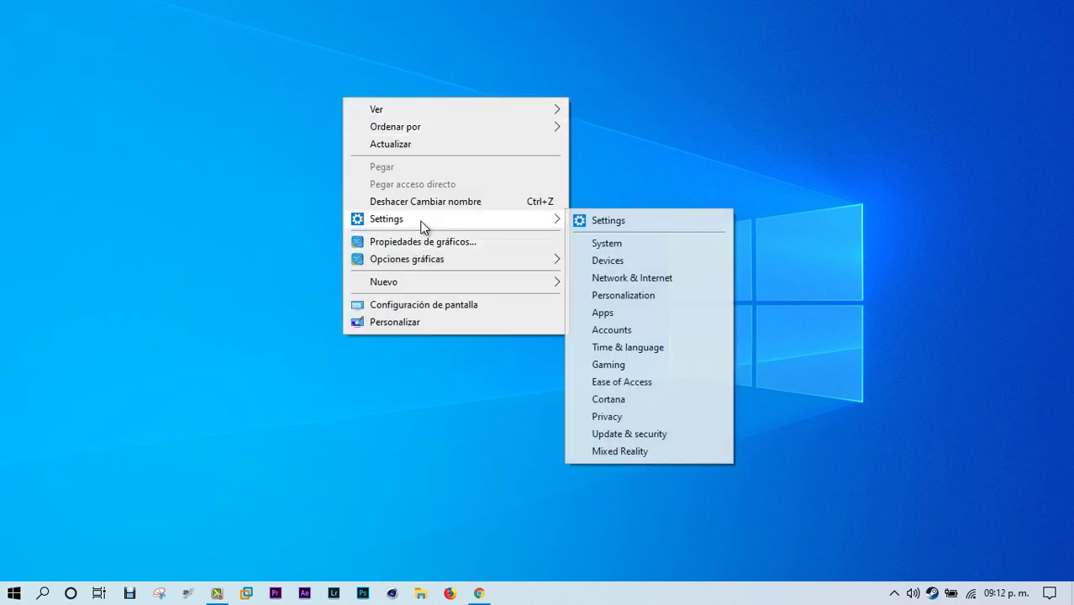
pyautogui.click(616, 144)
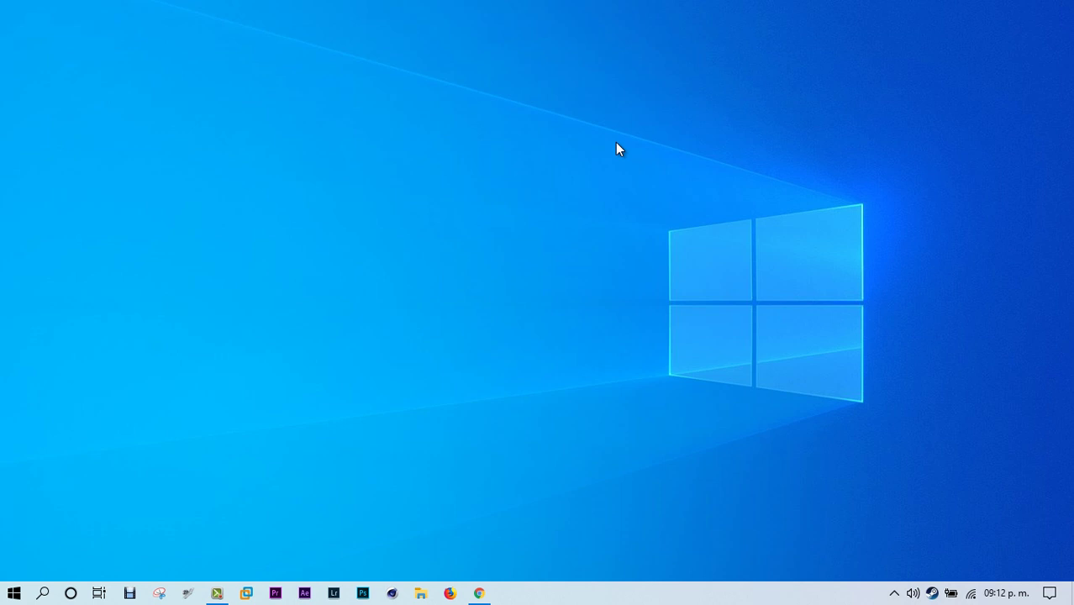
pyautogui.rightClick(73, 71)
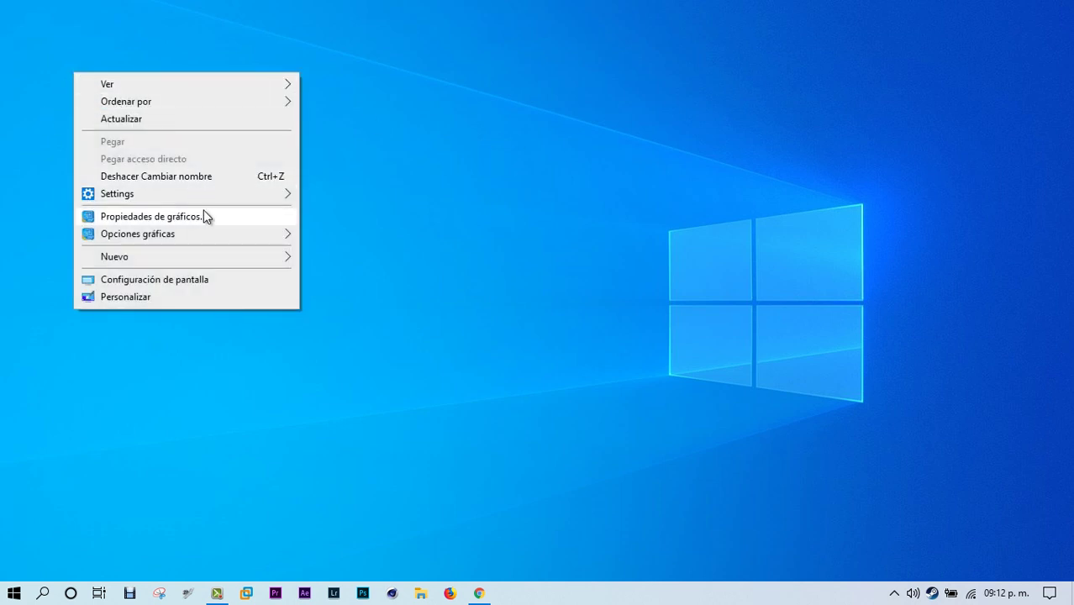
pyautogui.moveTo(204, 196)
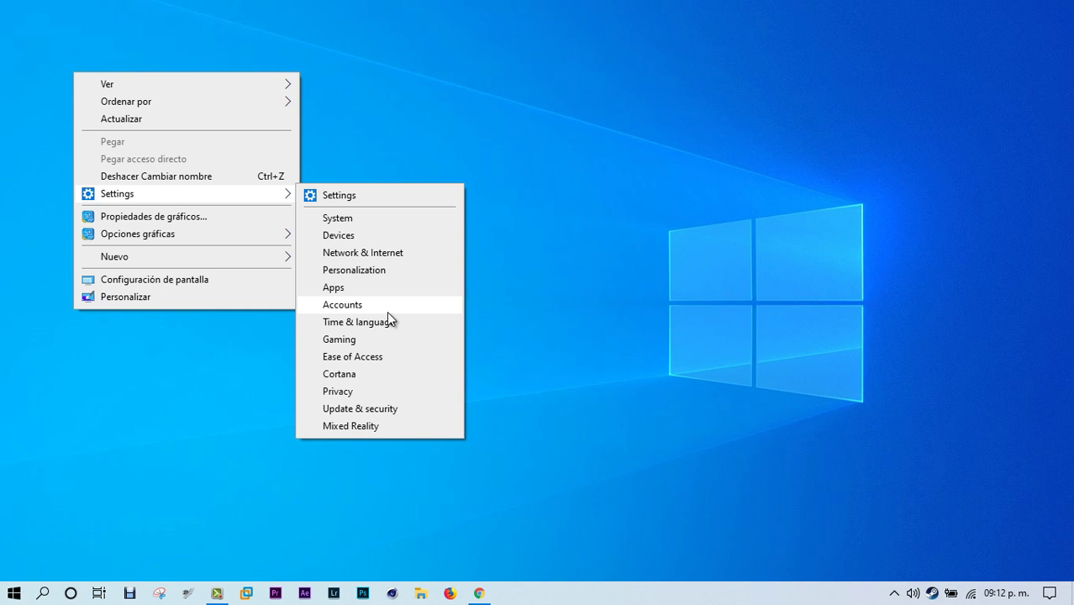
pyautogui.click(541, 75)
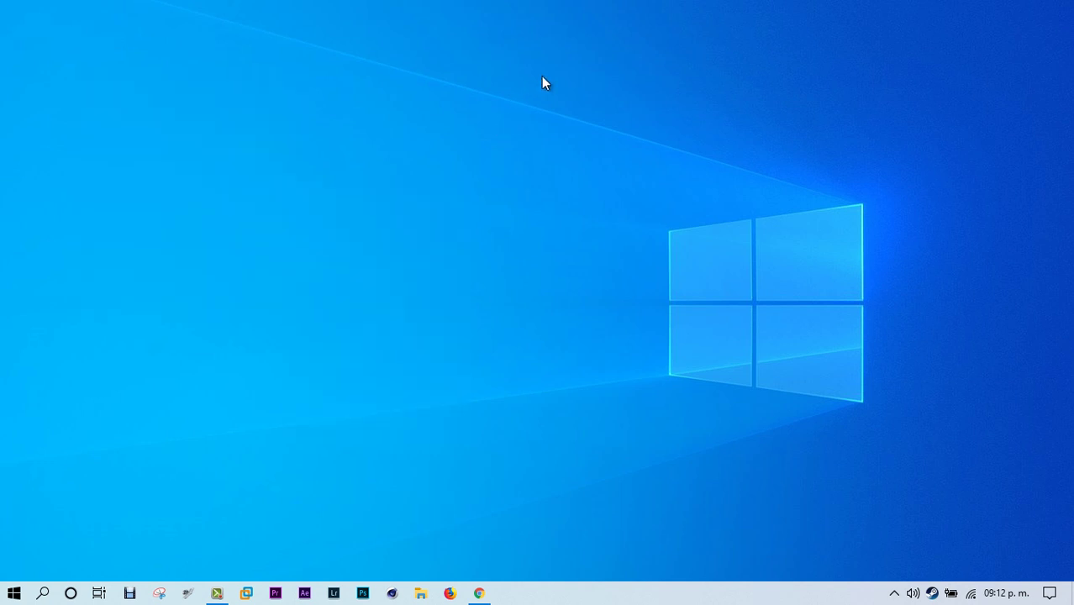
pyautogui.rightClick(113, 72)
pyautogui.moveTo(247, 192)
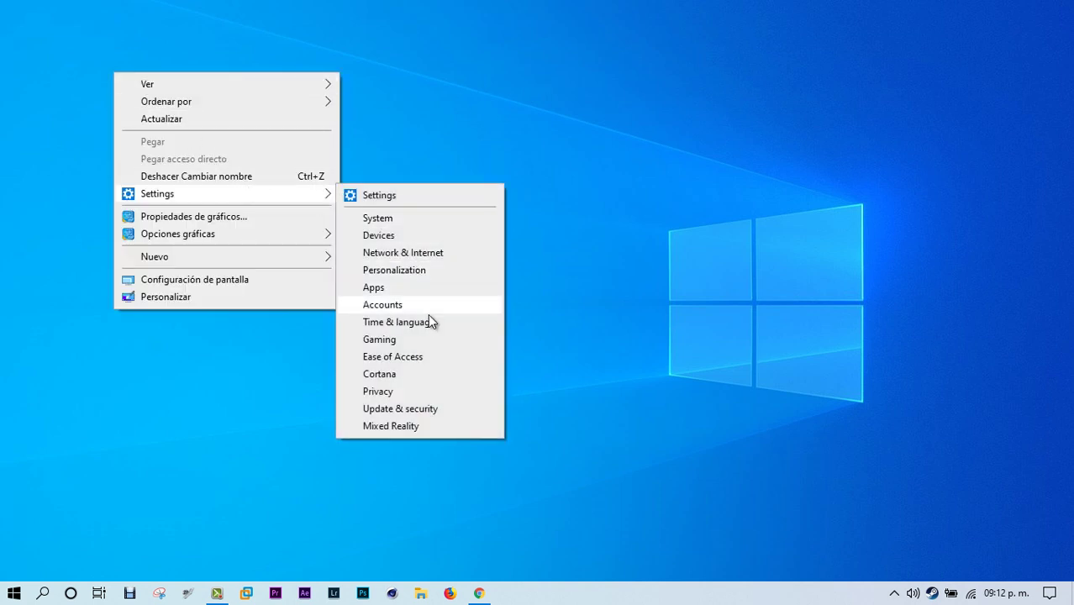